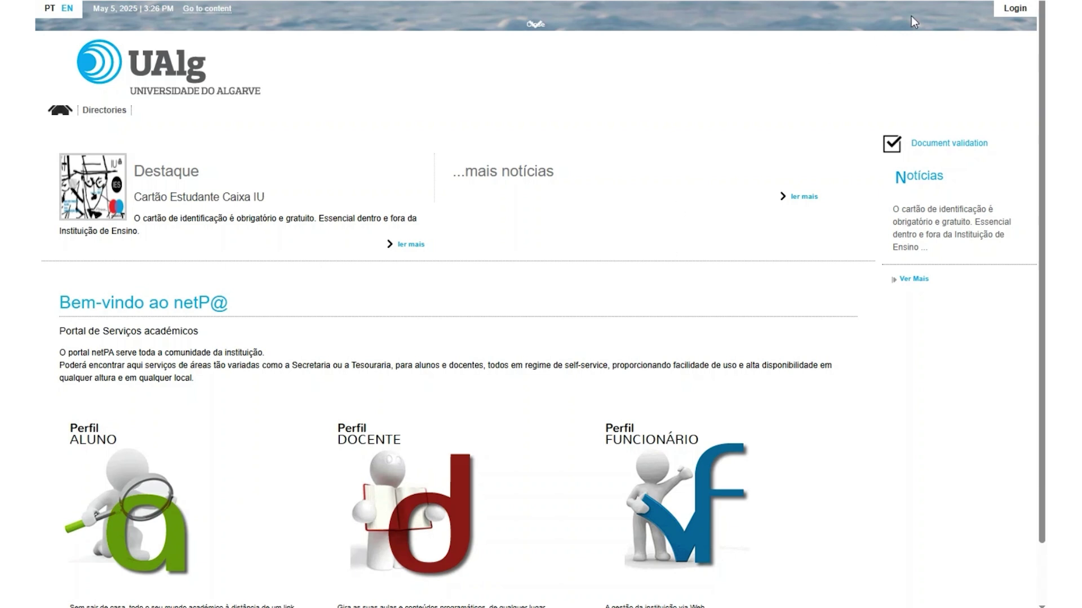
Log in to the portal with the student's user name and account password
click(1014, 8)
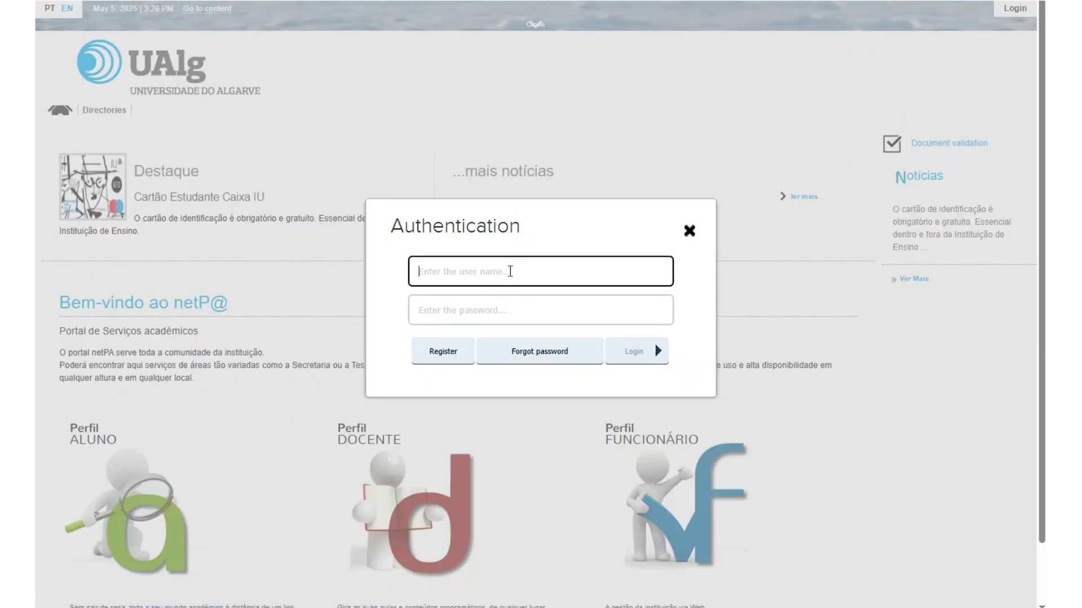
text(alunozero)
key(Tab)
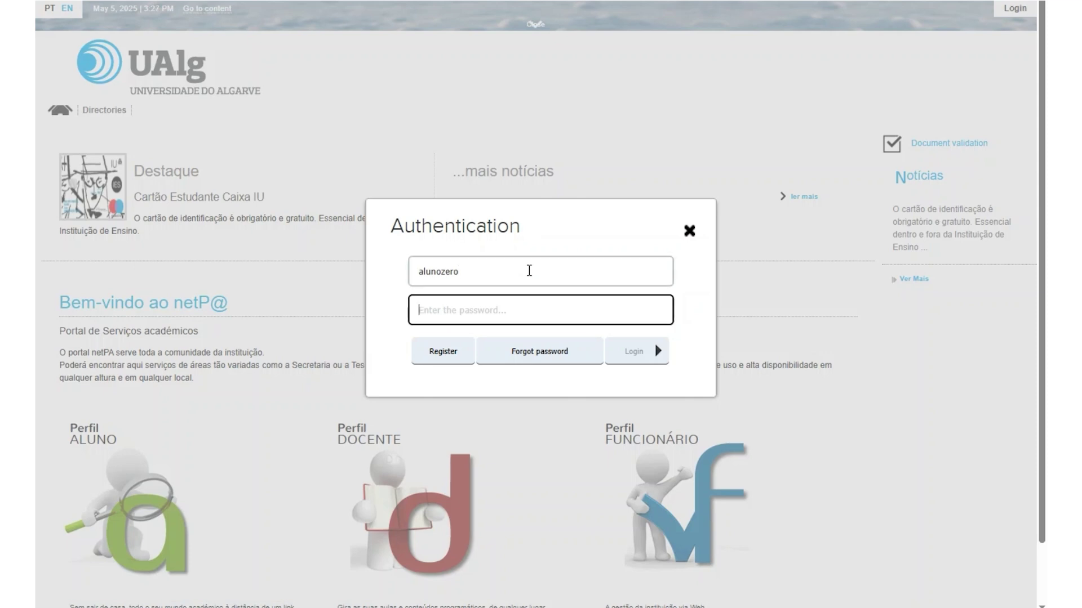
text(aa)
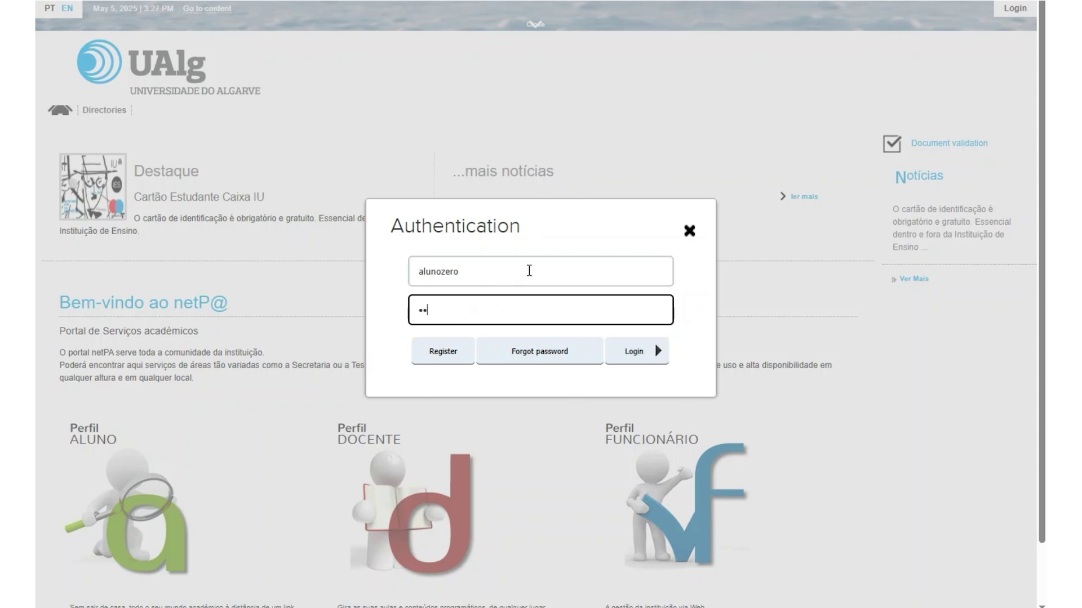
text(aaaaaaa)
key(Return)
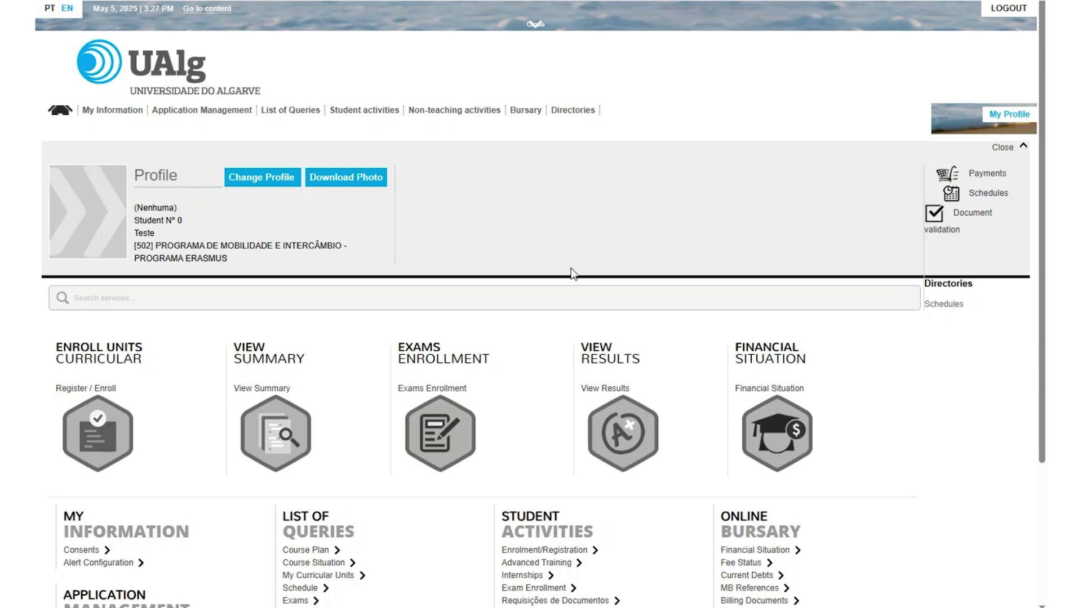
Switch to the student profile for course [3000] DOUT. TURISMO (3º Ciclo) and open its curricular unit registration
click(1008, 116)
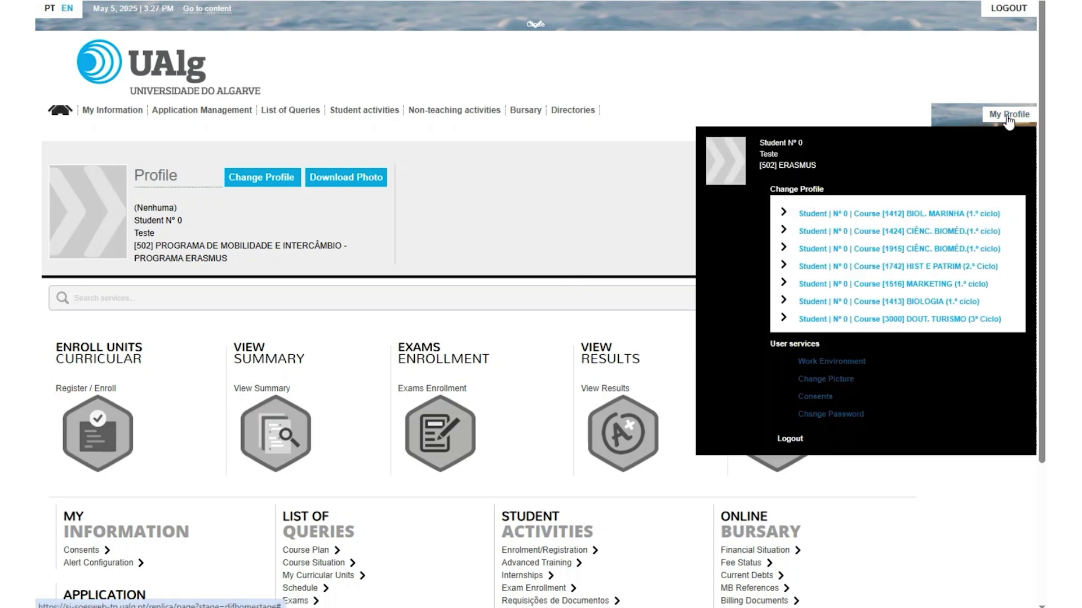
click(855, 320)
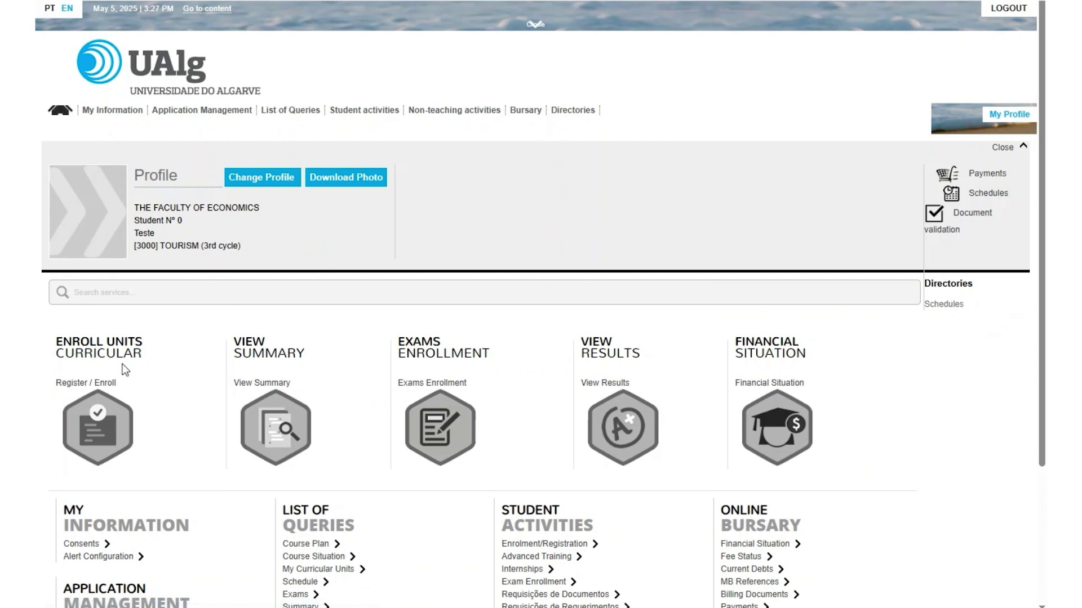
click(102, 427)
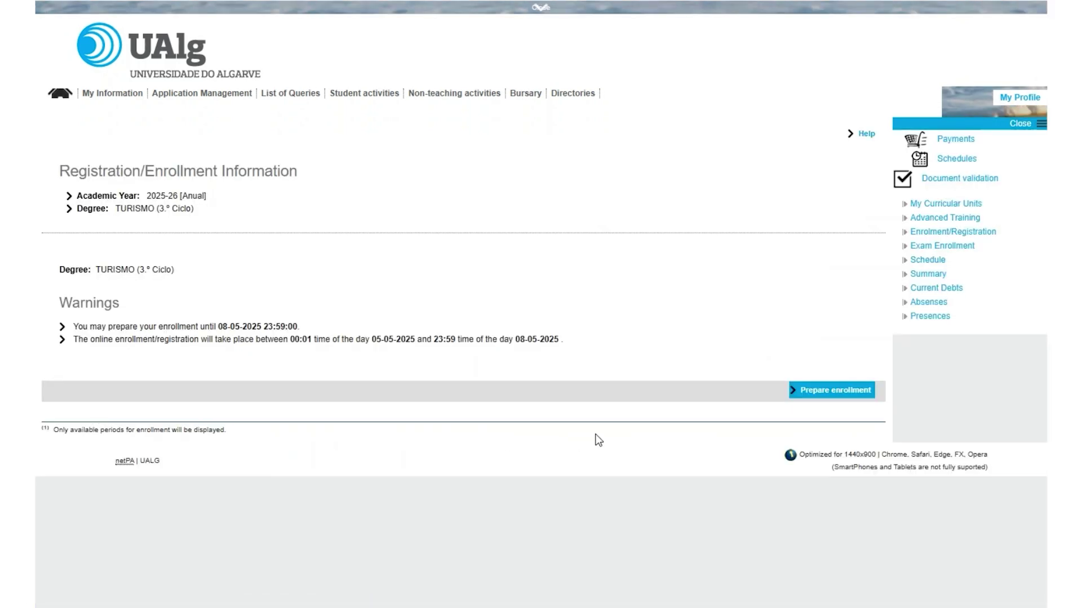
Start the enrollment preparation for TURISMO (3.º Ciclo) in academic year 2025-26 and accept its terms and conditions
click(835, 391)
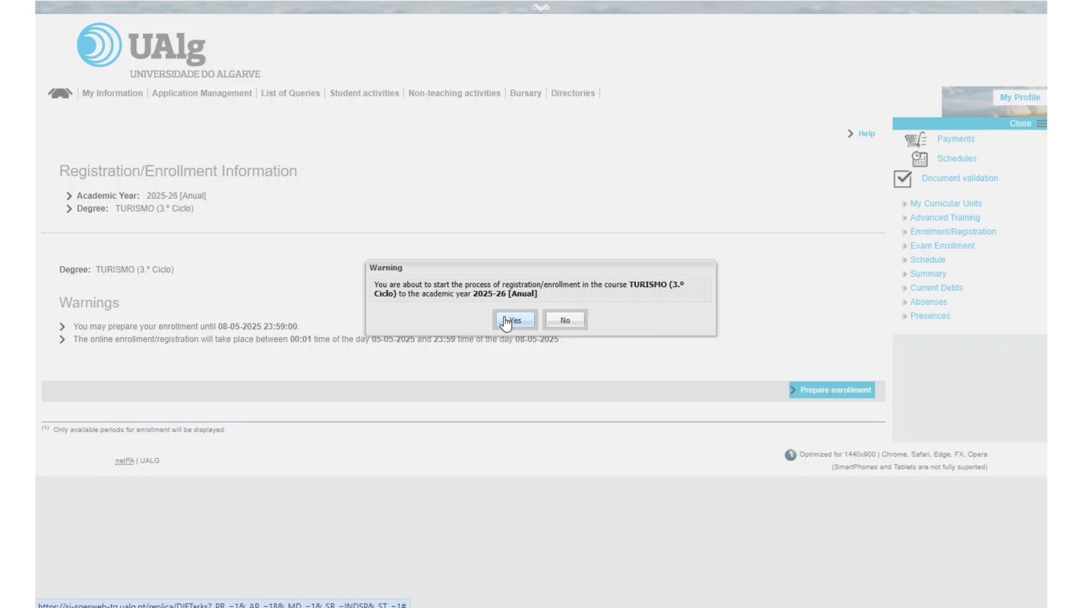
click(505, 321)
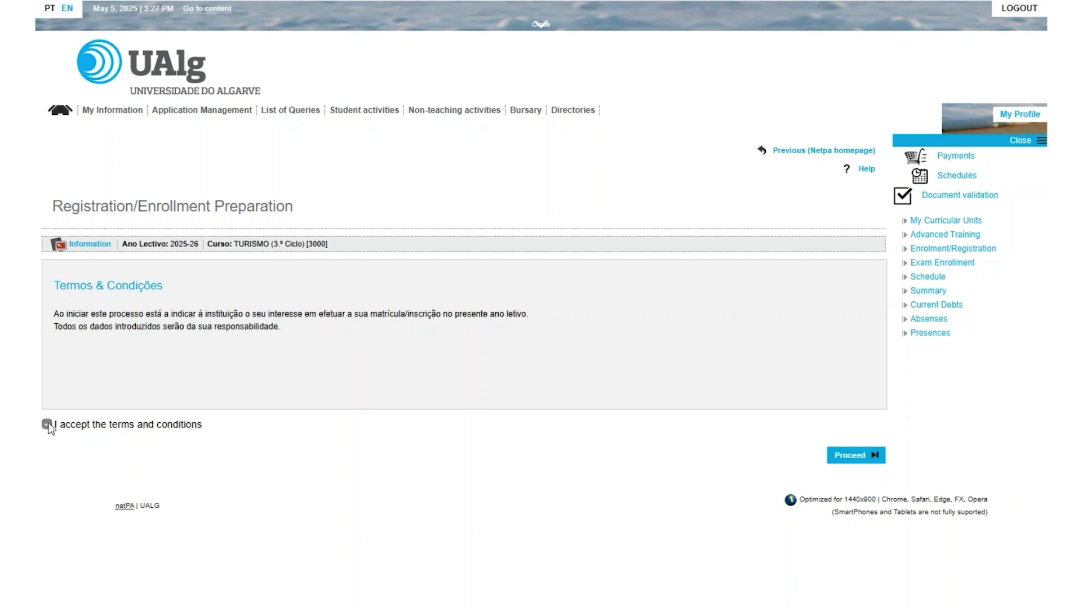
click(47, 426)
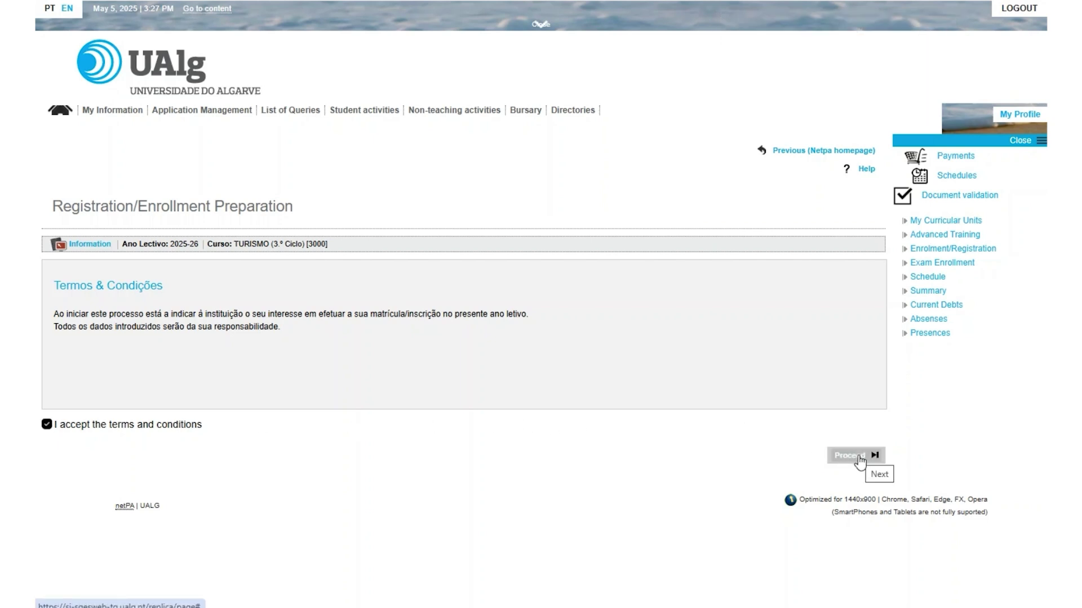
click(858, 457)
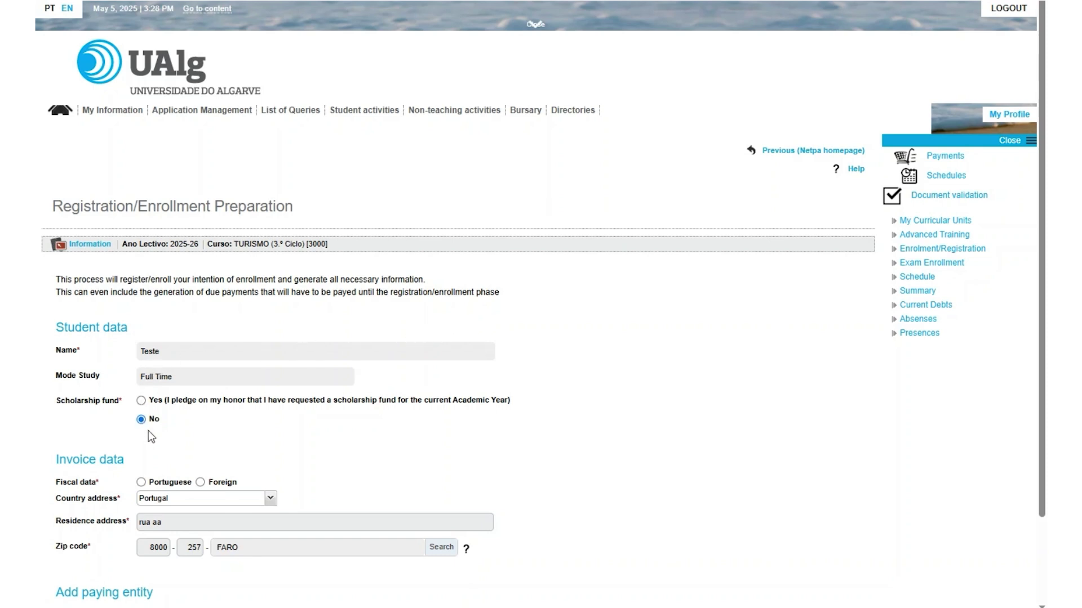
Set the invoice fiscal data to Foreign, confirm the enrollment preparation, and proceed to the enrollment service
scroll(148, 431, down, 2)
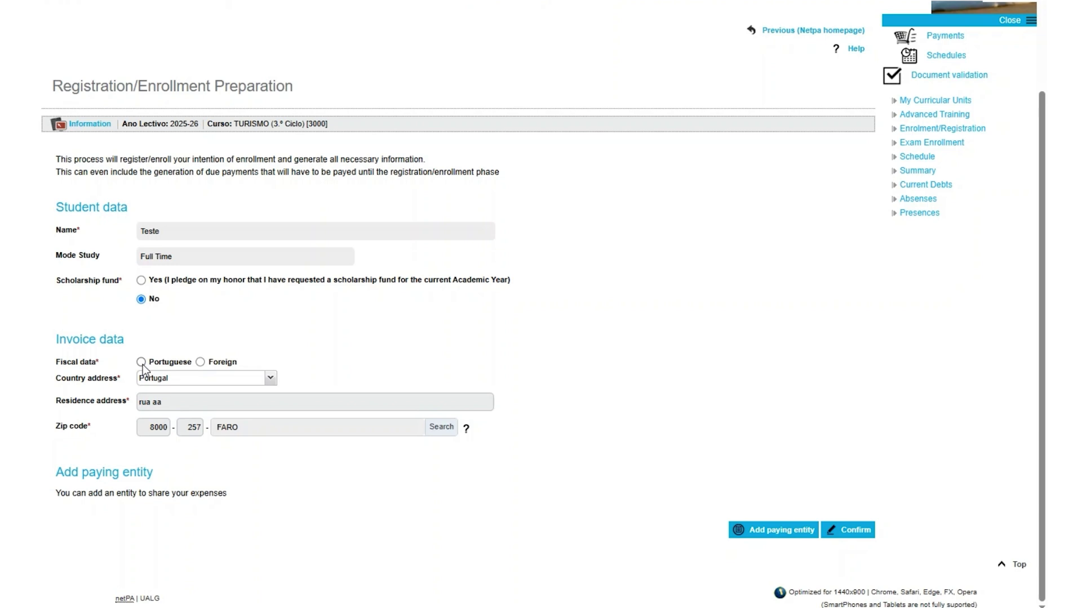
click(200, 362)
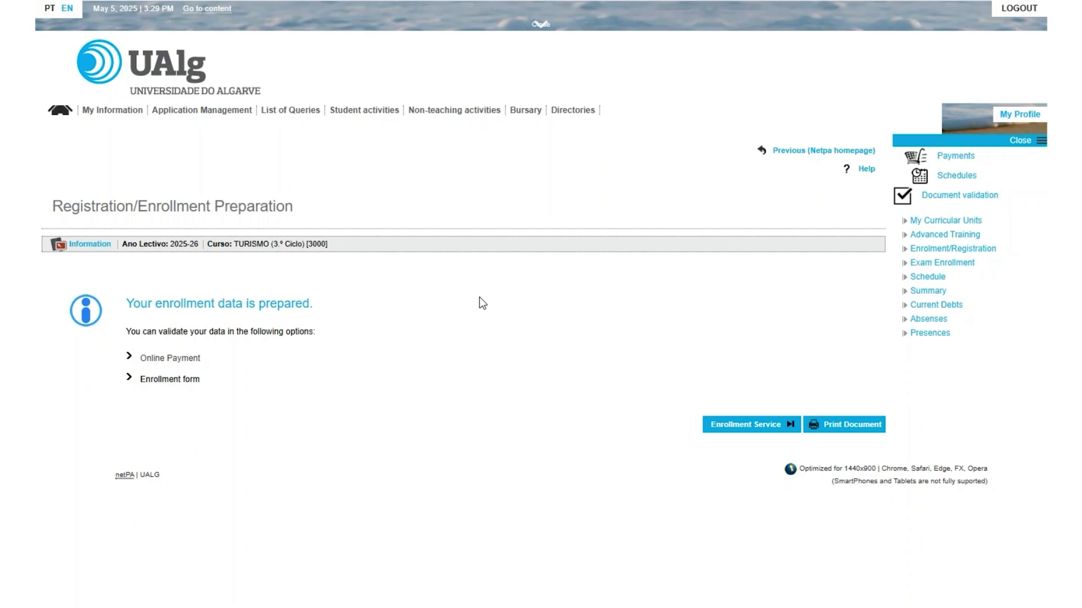
click(729, 428)
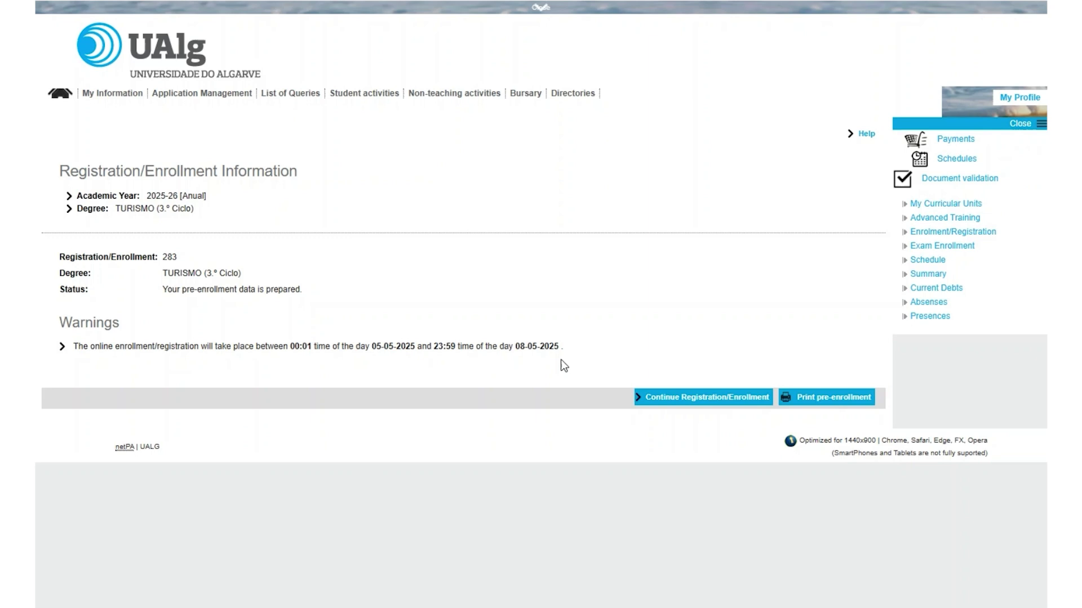
Continue the registration and accept the Terms & Conditions of Usage to reach the pre-requisites summary
click(702, 398)
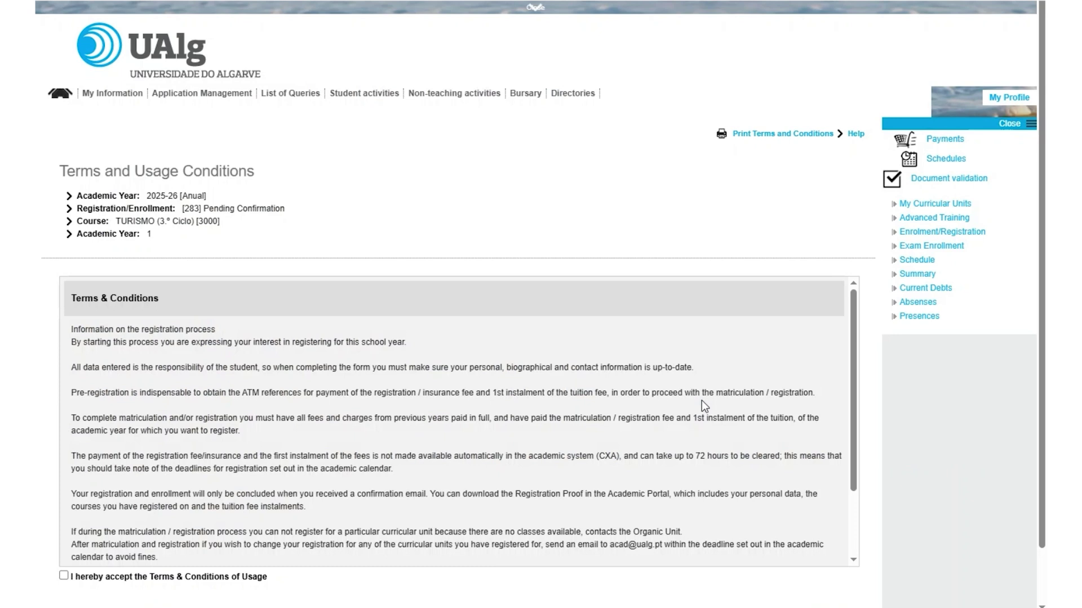
scroll(39, 403, down, 2)
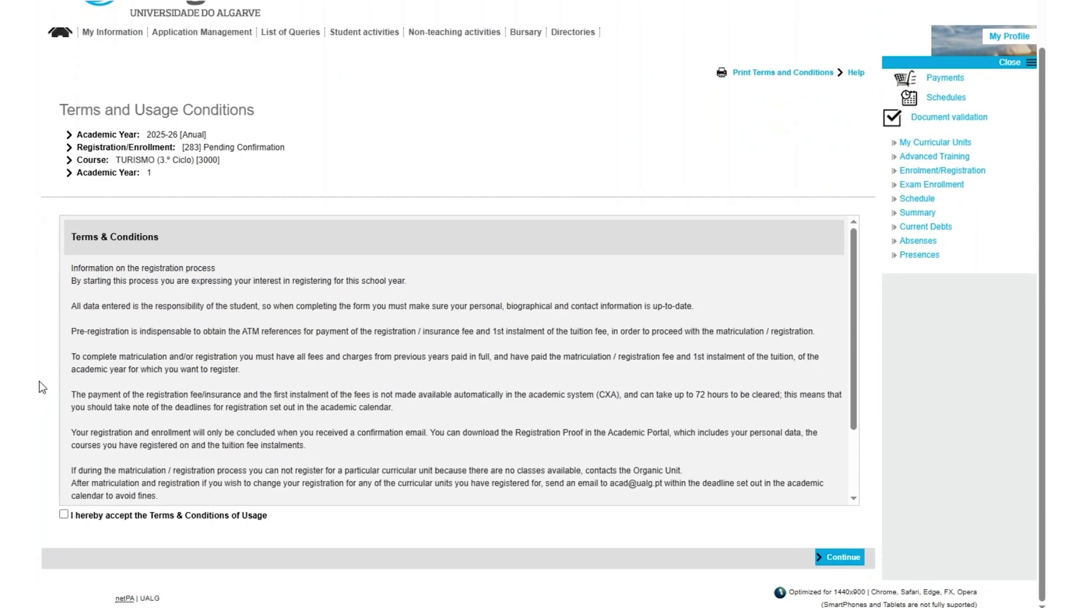
click(63, 515)
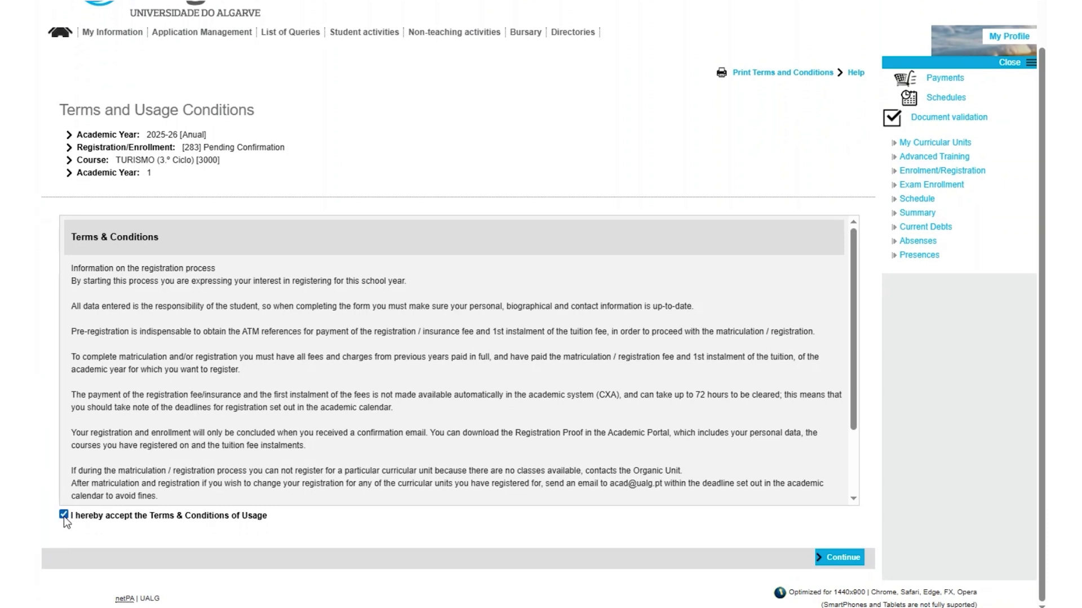
click(845, 558)
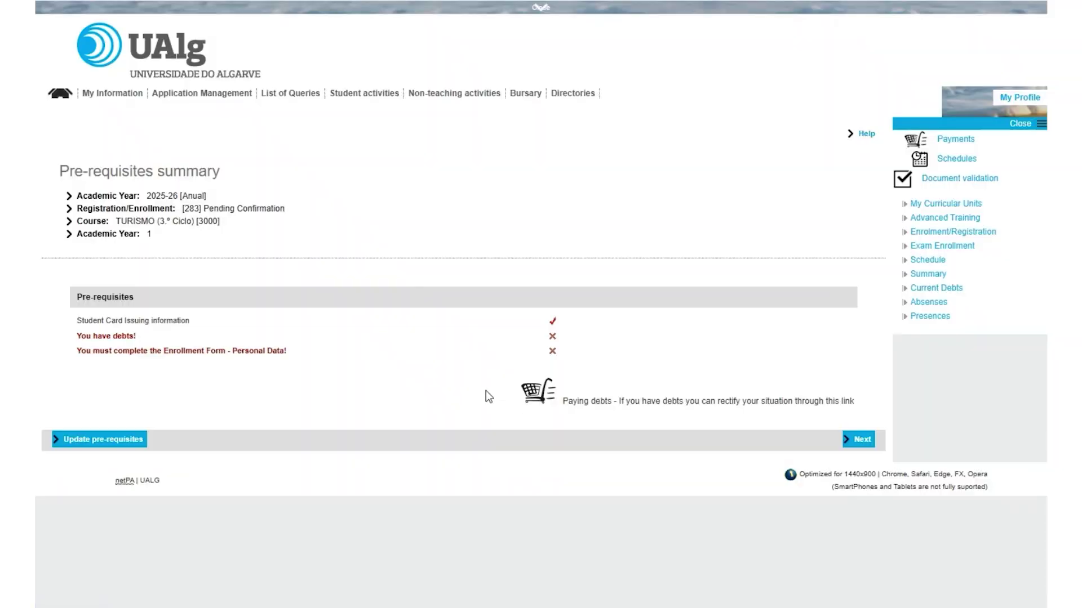
Open the enrollment form from the pre-requisites, go through the academic route and parents data, and save the personal data
click(104, 355)
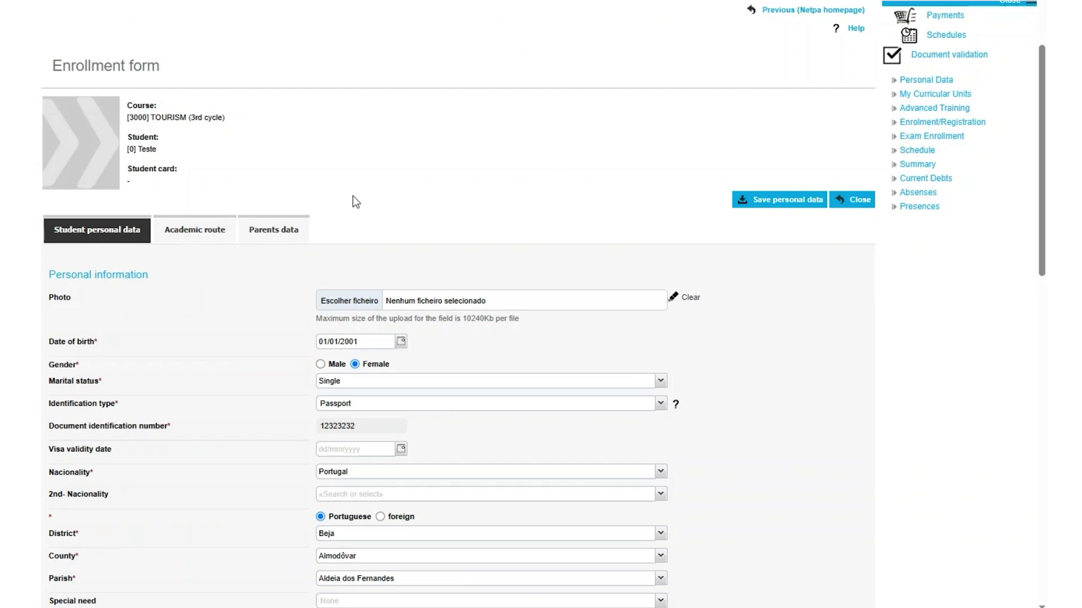
click(198, 228)
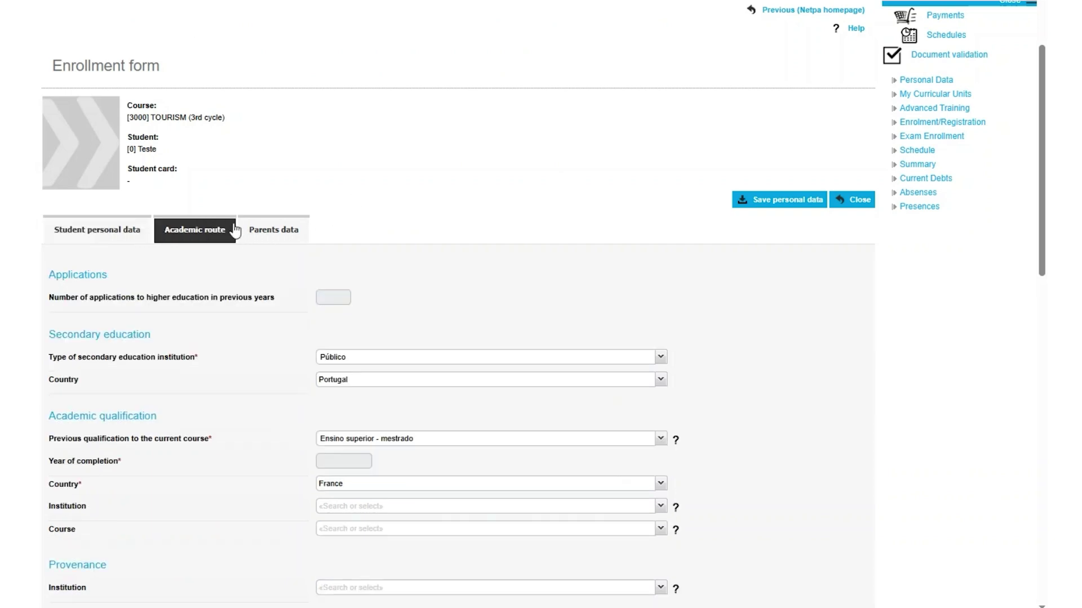
click(270, 232)
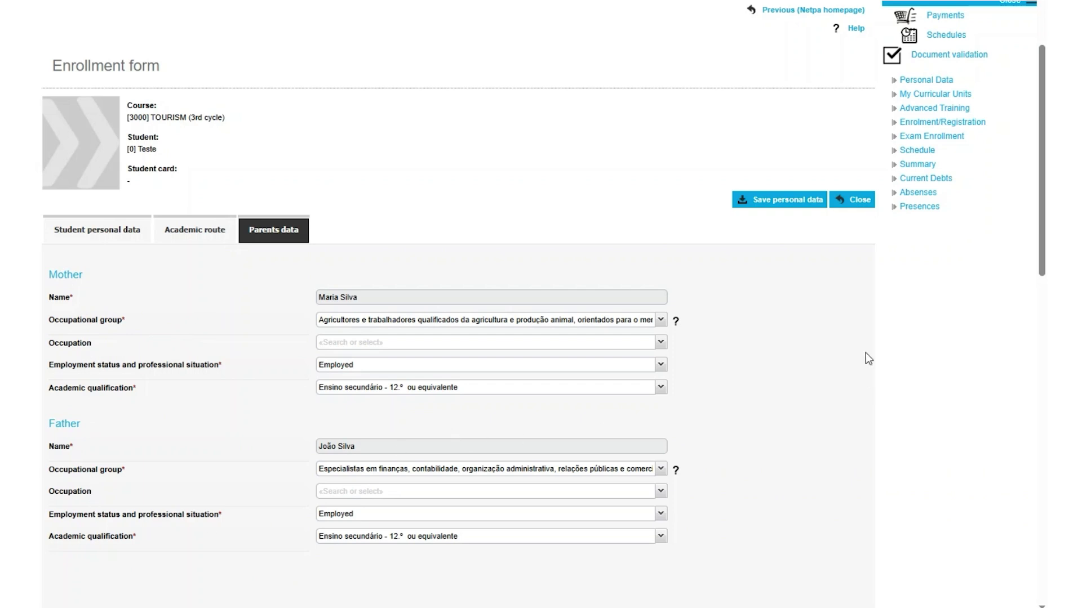
click(783, 205)
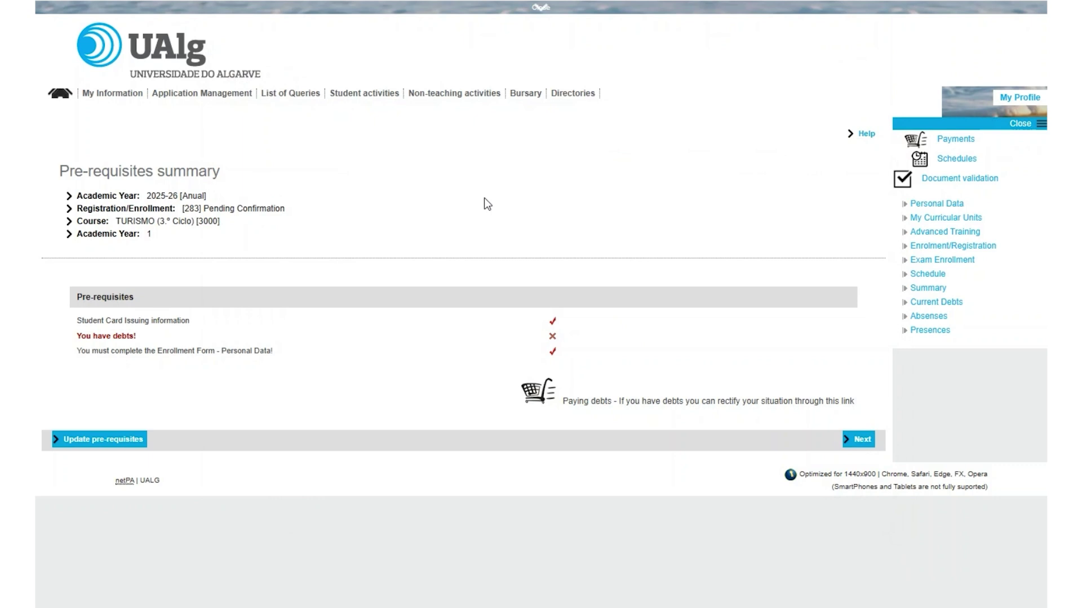
Start paying the debts without a paying entity, selecting Taxa de Inscrição, Seguro Escolar and 1ª Prestação da Propina 2025-26
click(584, 402)
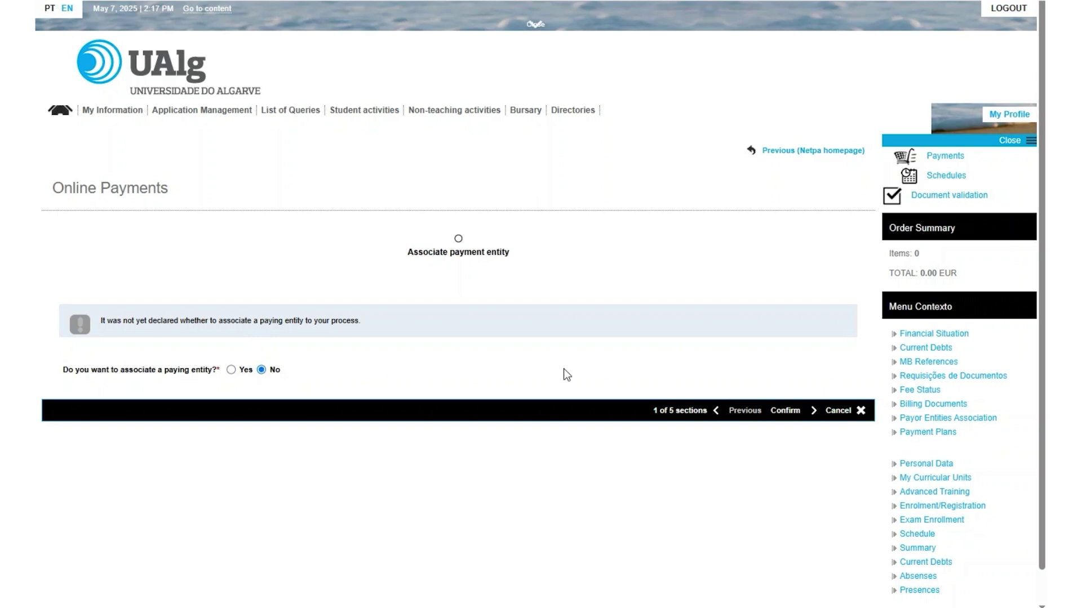
click(773, 407)
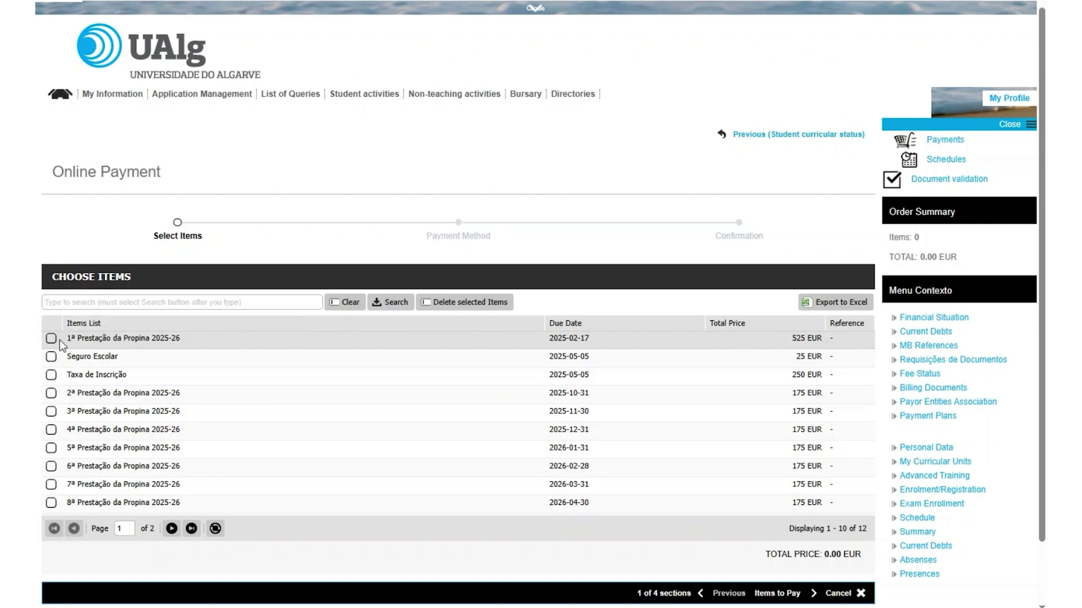
click(51, 375)
click(50, 356)
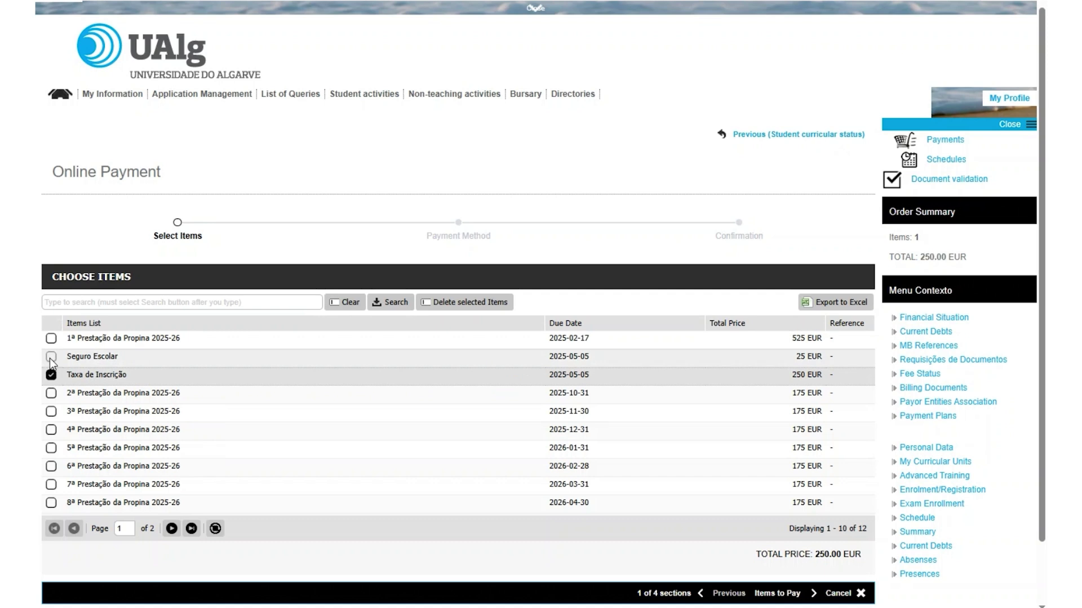
click(51, 339)
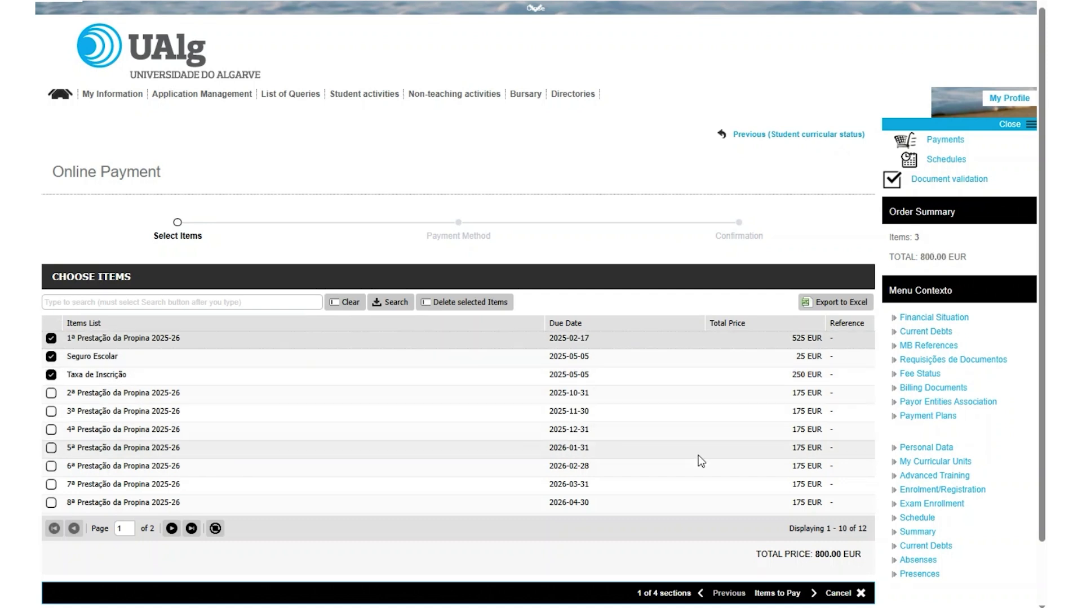
click(783, 595)
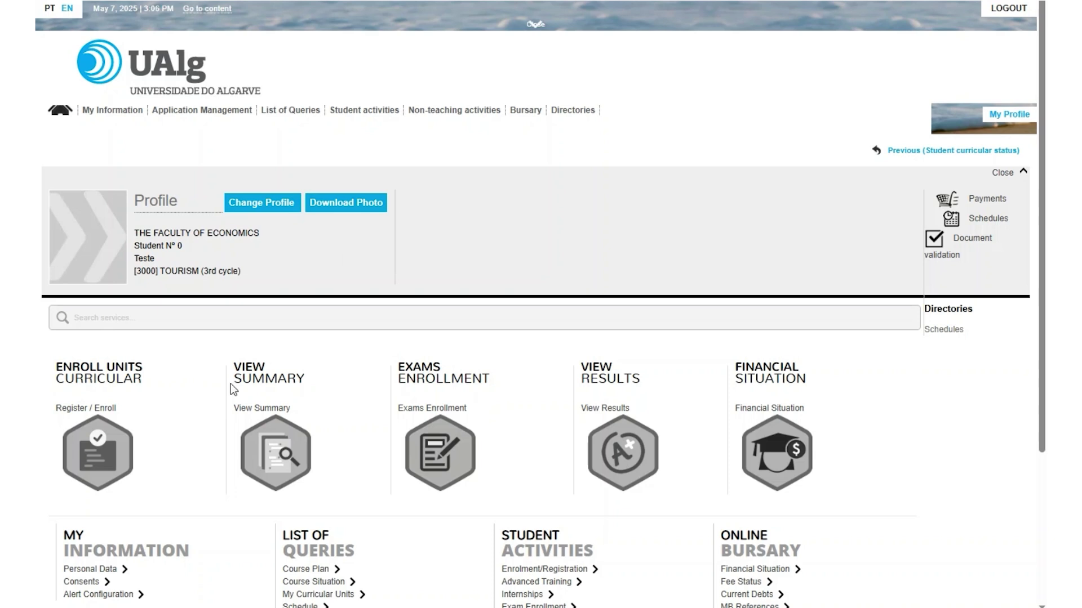
Continue the 2025-26 registration from the portal homepage to the enrollment documents and dismiss the translation offer
click(113, 454)
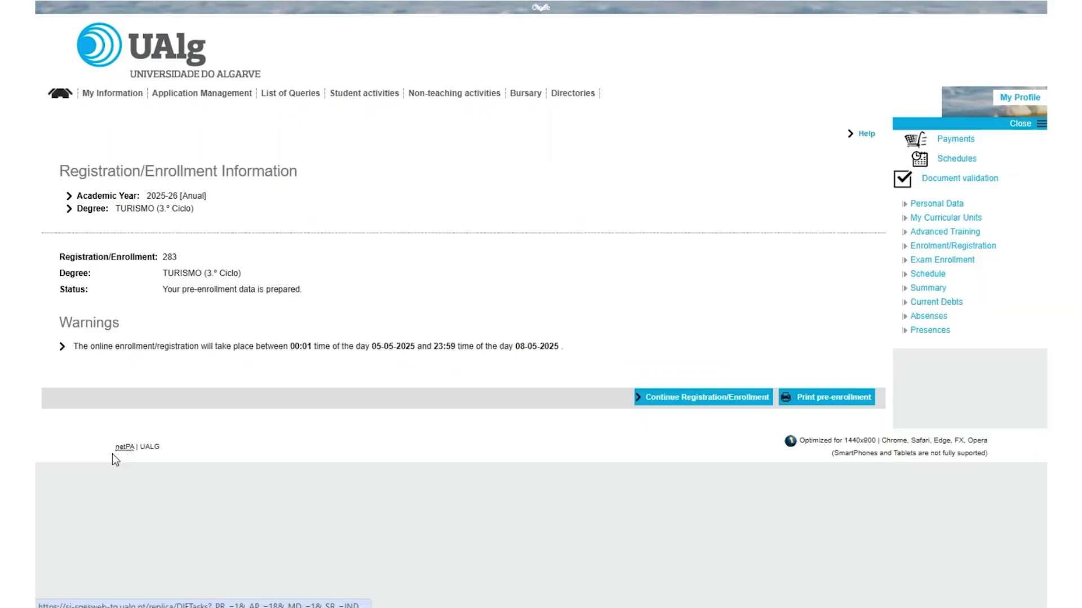
click(711, 401)
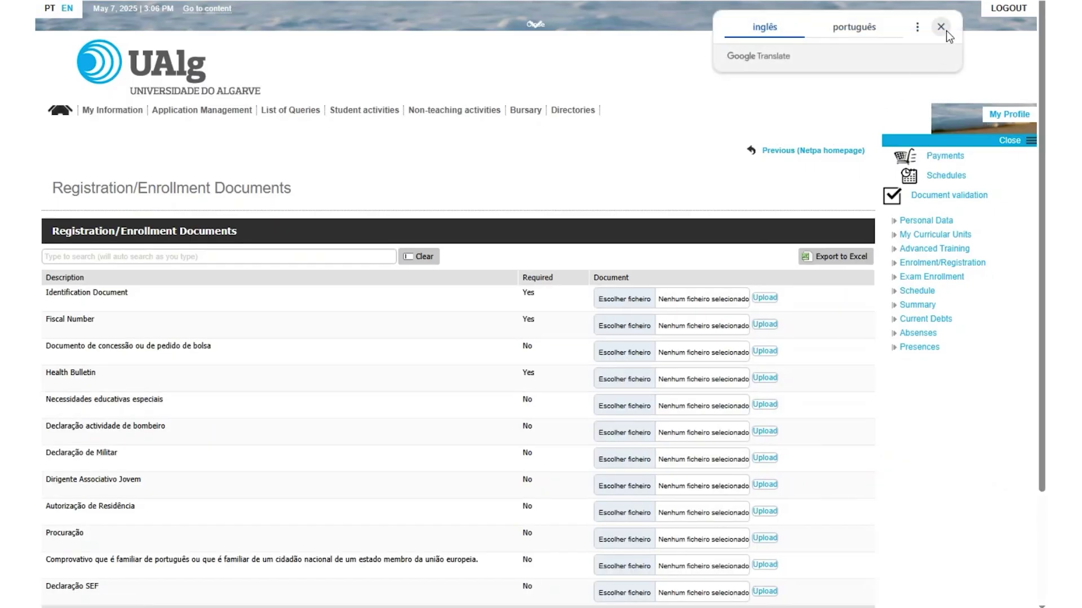
click(940, 27)
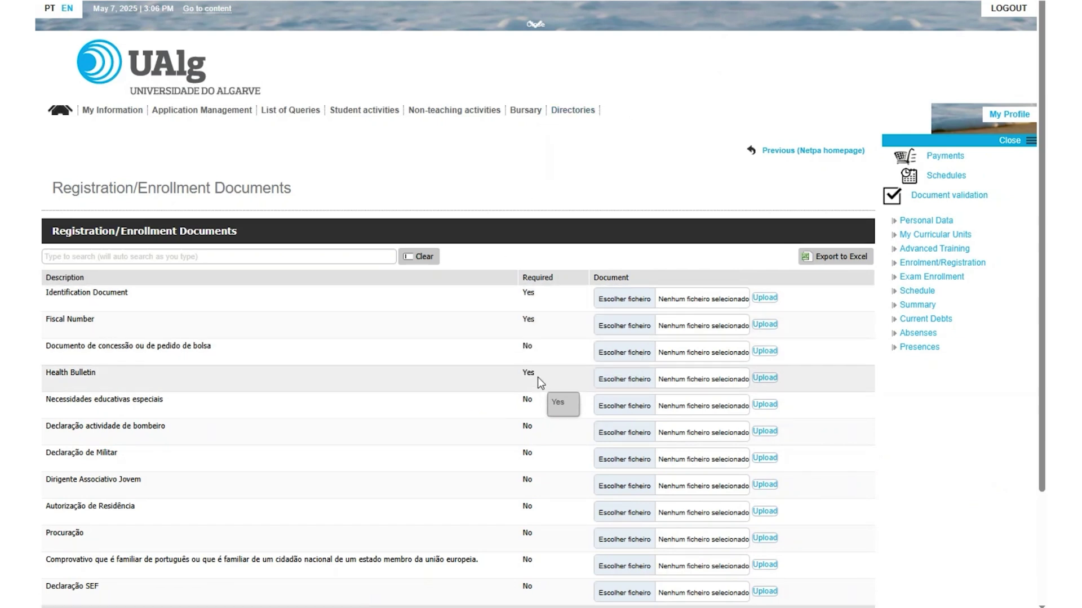
Upload the Passaporte file from Documentos as the required Identification Document
click(606, 305)
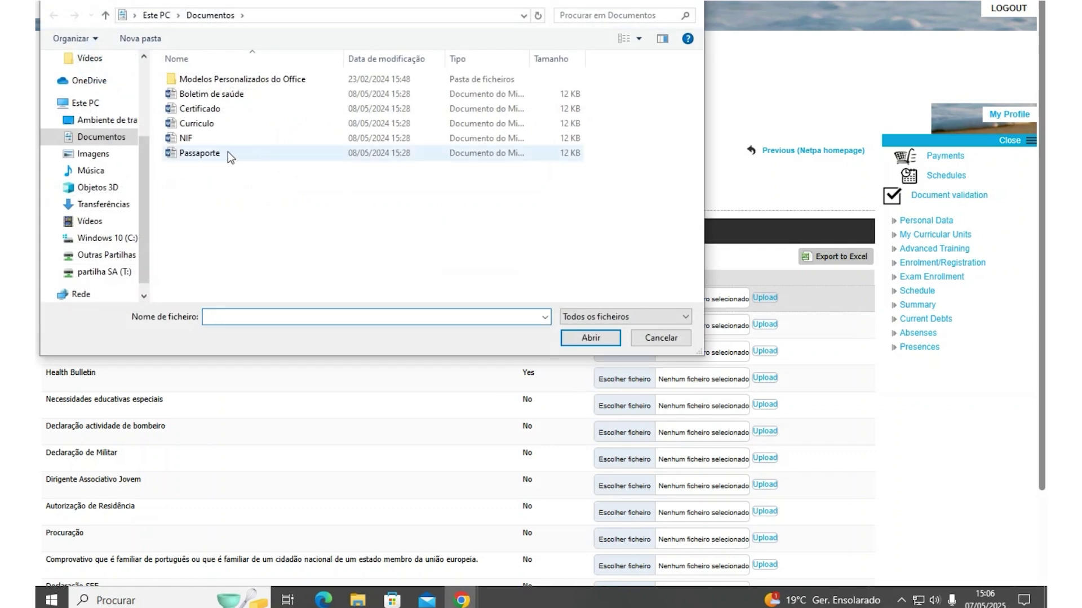
click(225, 152)
click(600, 335)
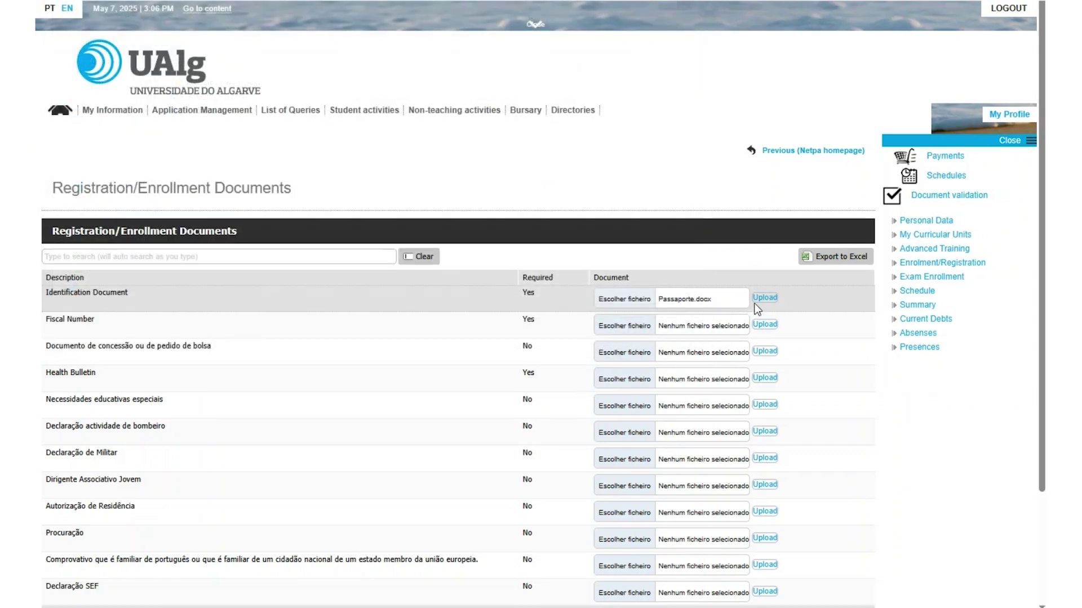
click(758, 297)
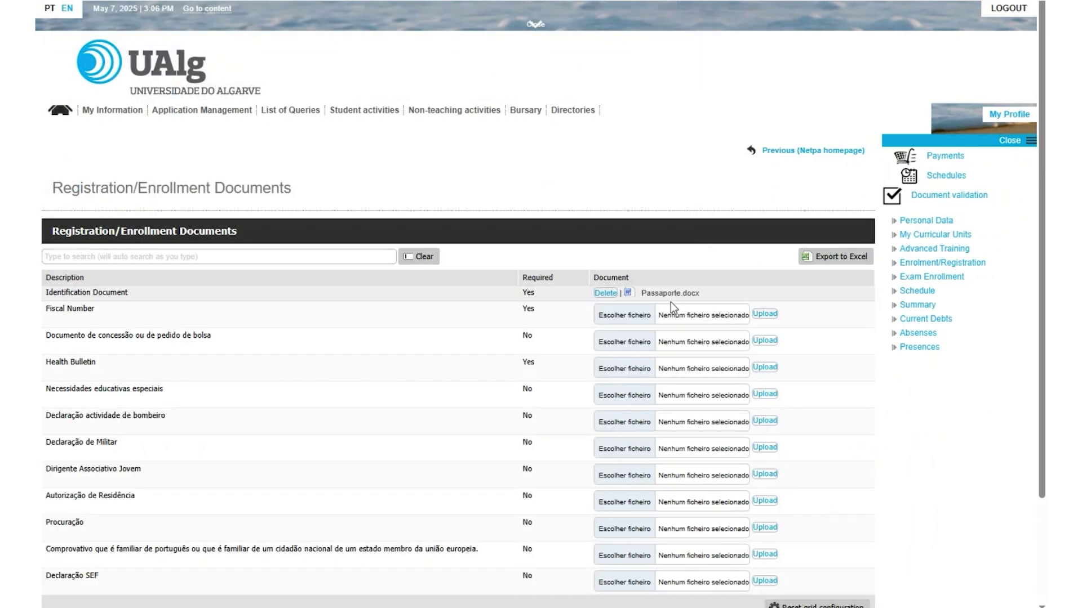
Upload the NIF file from Documentos as the required Fiscal Number document
click(627, 317)
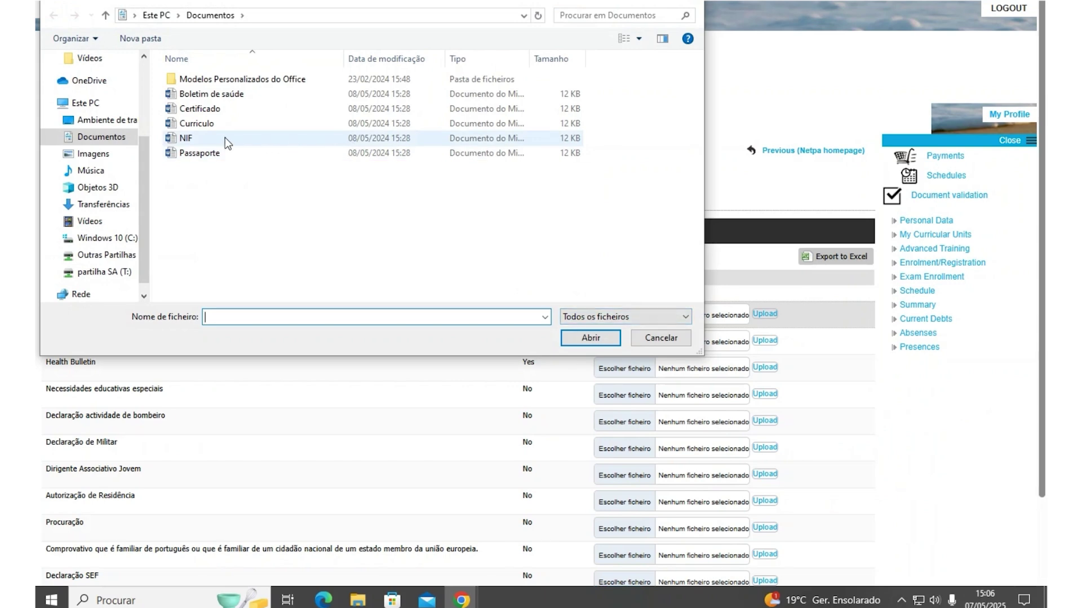
click(214, 138)
click(591, 337)
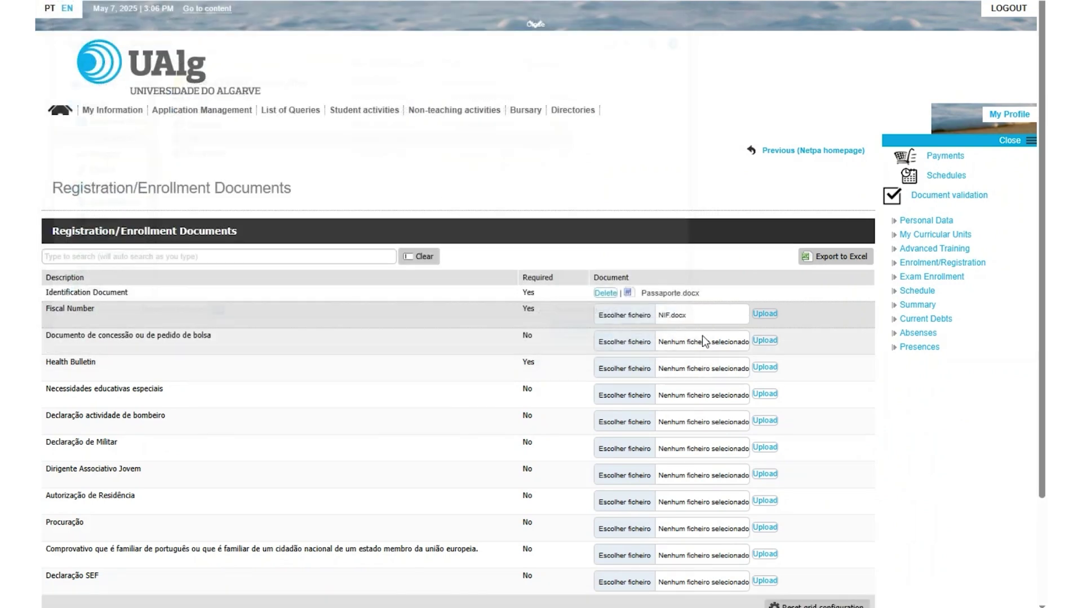
click(764, 314)
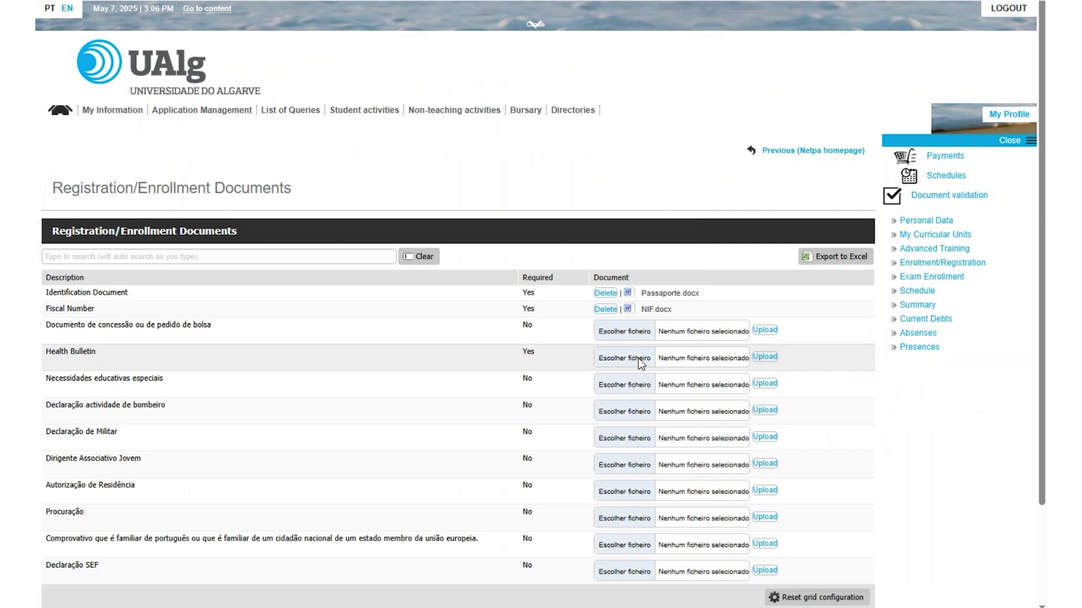
Upload the Boletim de saúde file as the required Health Bulletin and proceed past the enrollment documents
click(637, 358)
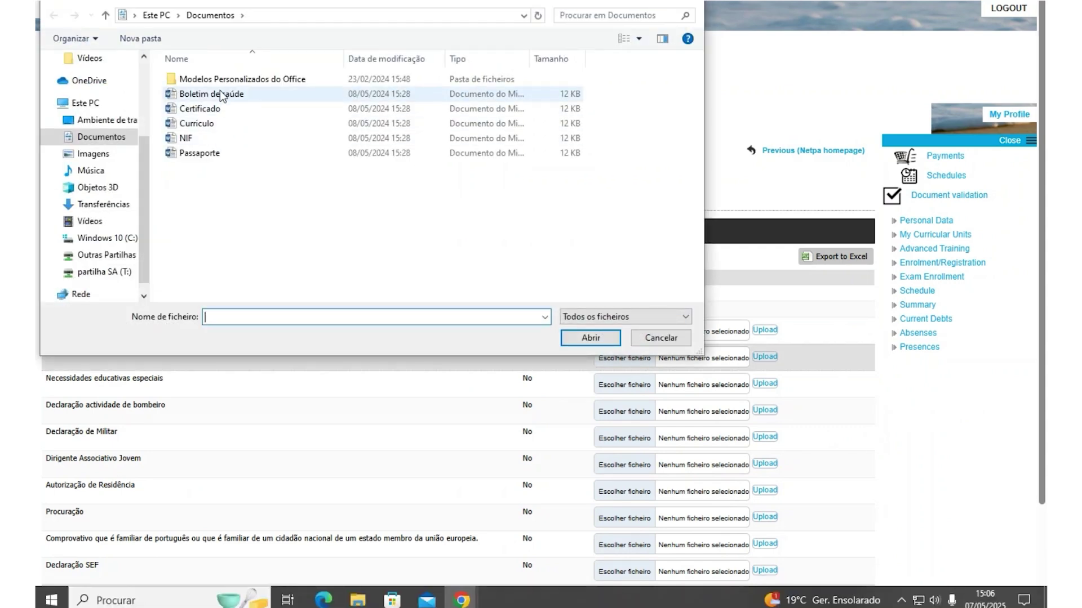
click(222, 94)
click(590, 337)
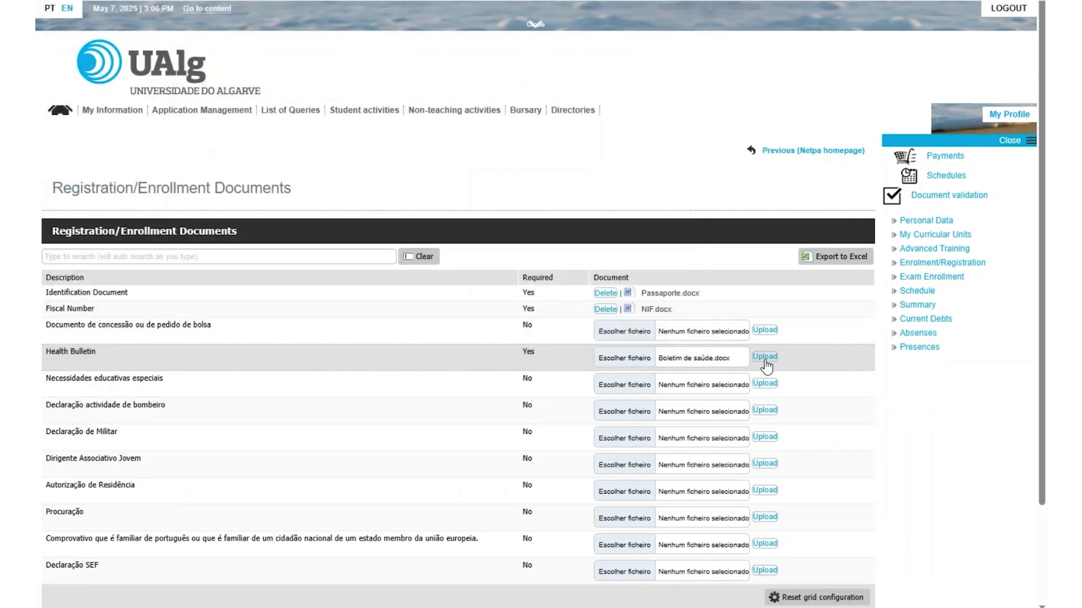
click(764, 357)
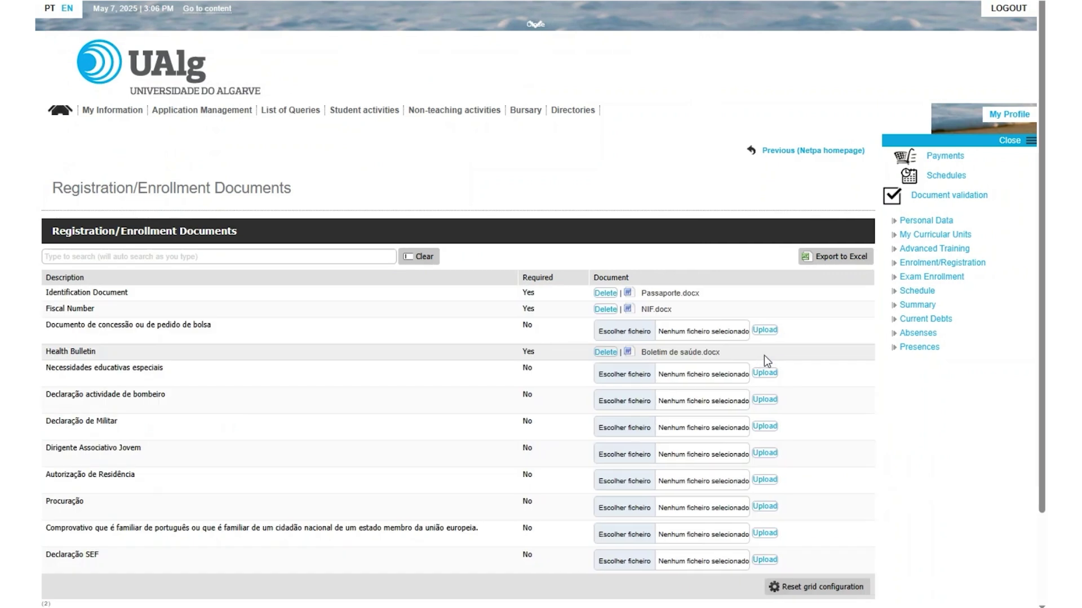
scroll(800, 405, down, 3)
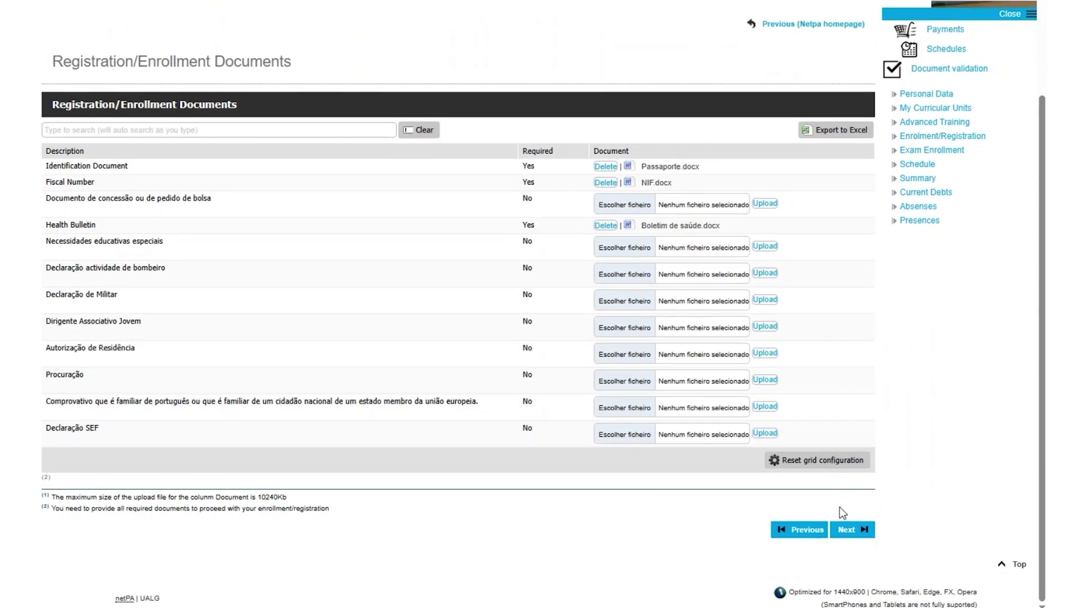
click(849, 532)
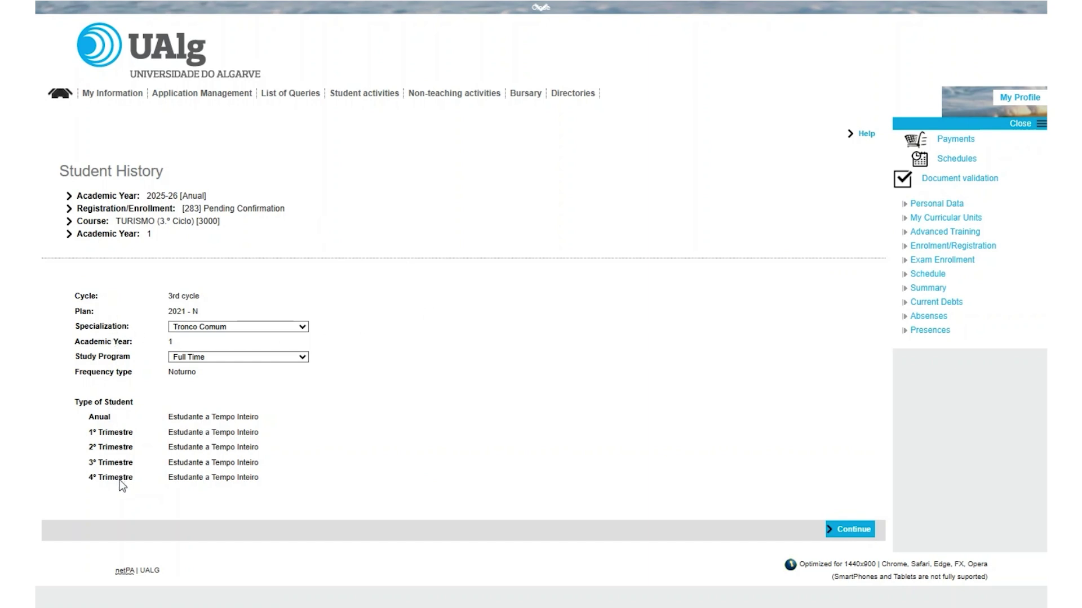
Check the Study Program options in the student history, keep Full Time, and continue to the course unit enrollment
click(302, 359)
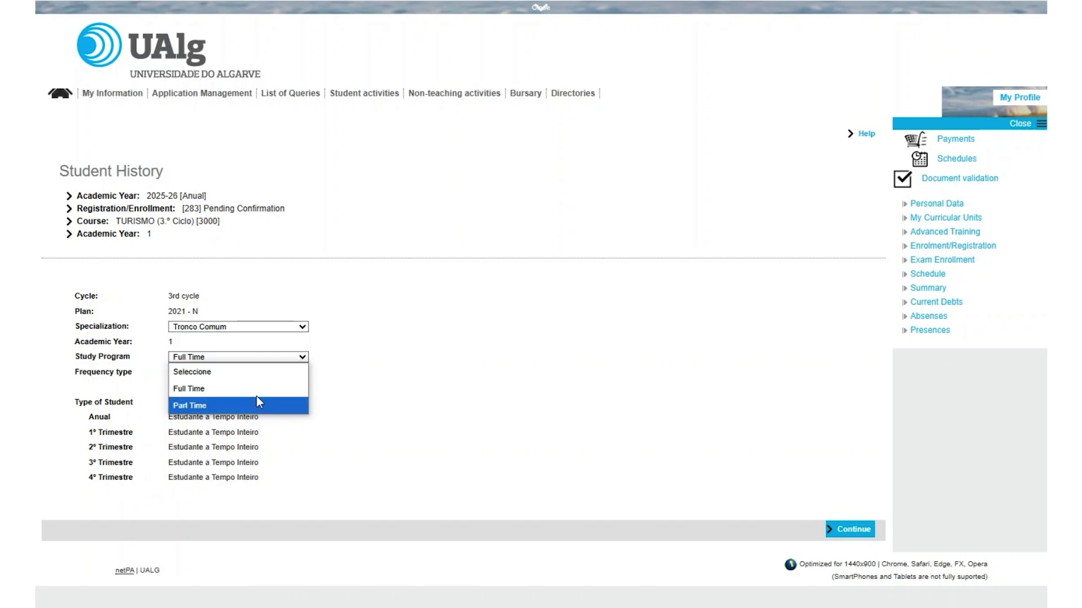
click(267, 358)
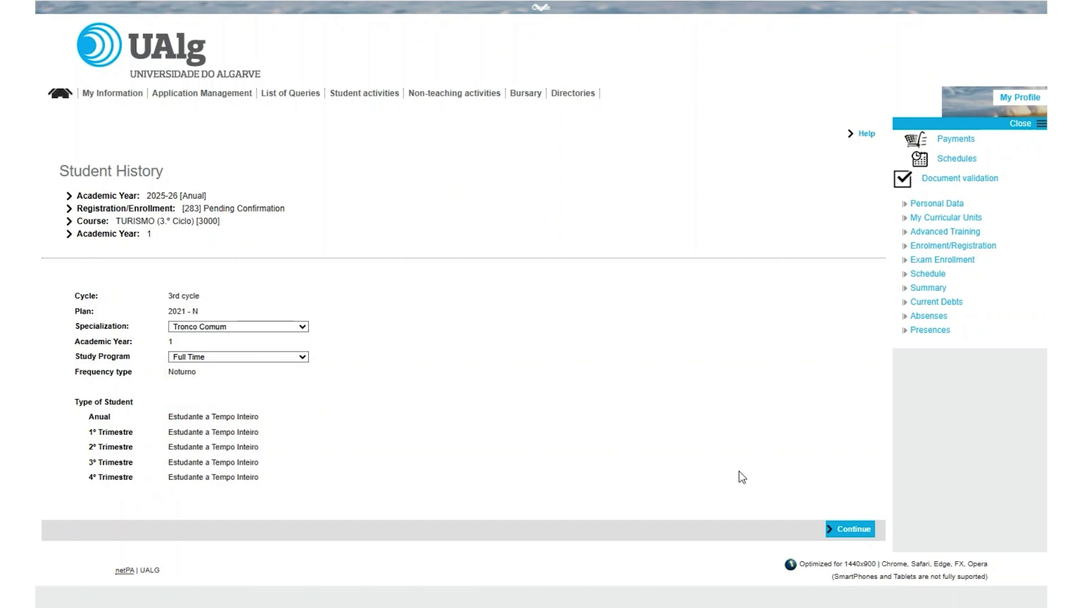
click(845, 531)
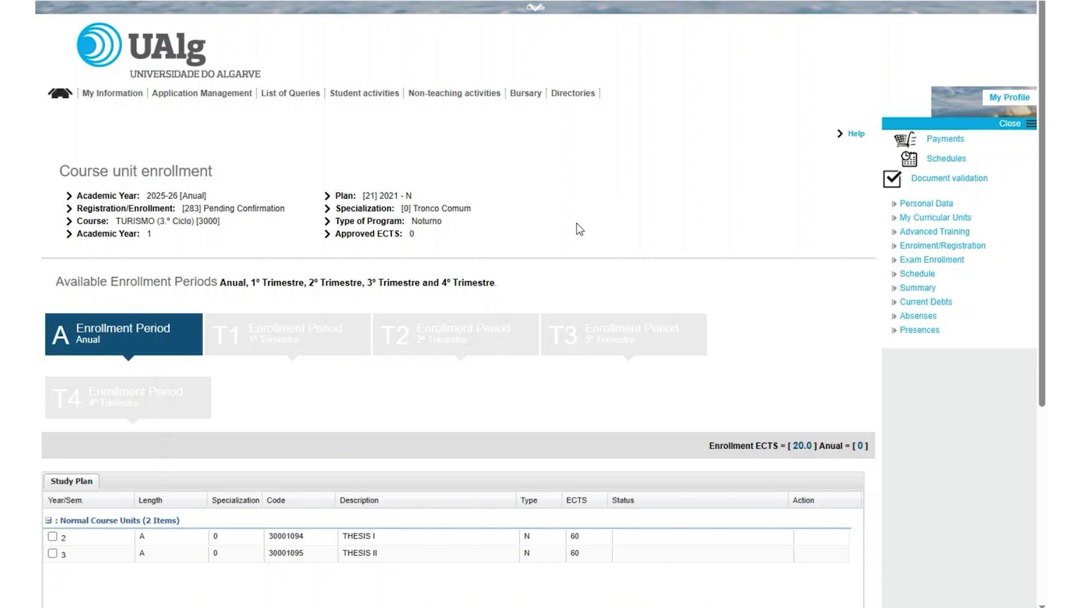
Leave the annual thesis units unselected, choose Research Methodologies for the 1º Trimestre, and advance to the next period
scroll(231, 335, down, 3)
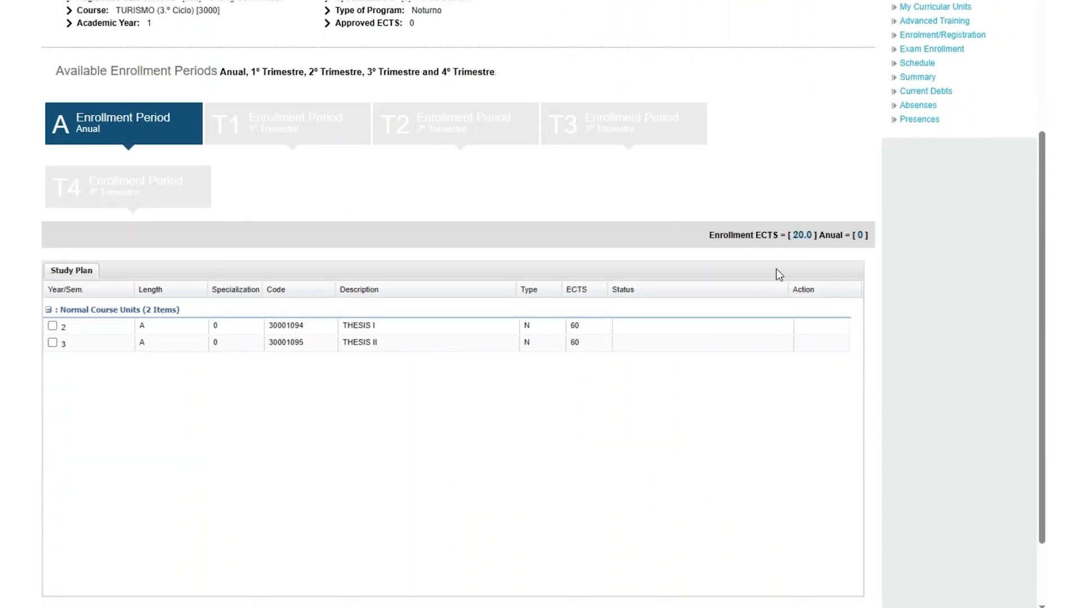
scroll(777, 297, down, 2)
click(839, 557)
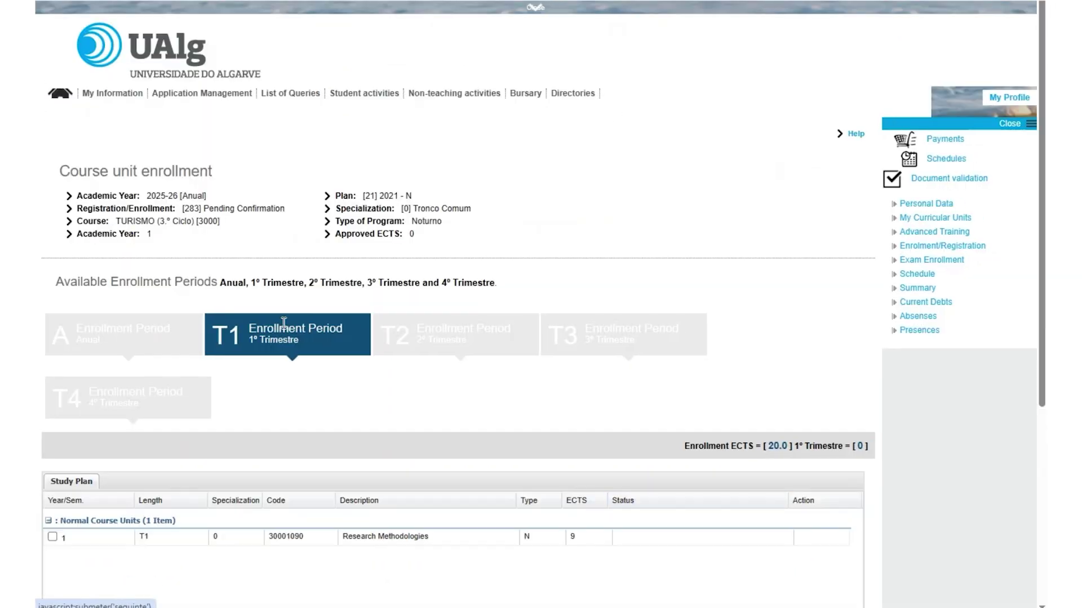
scroll(257, 329, down, 2)
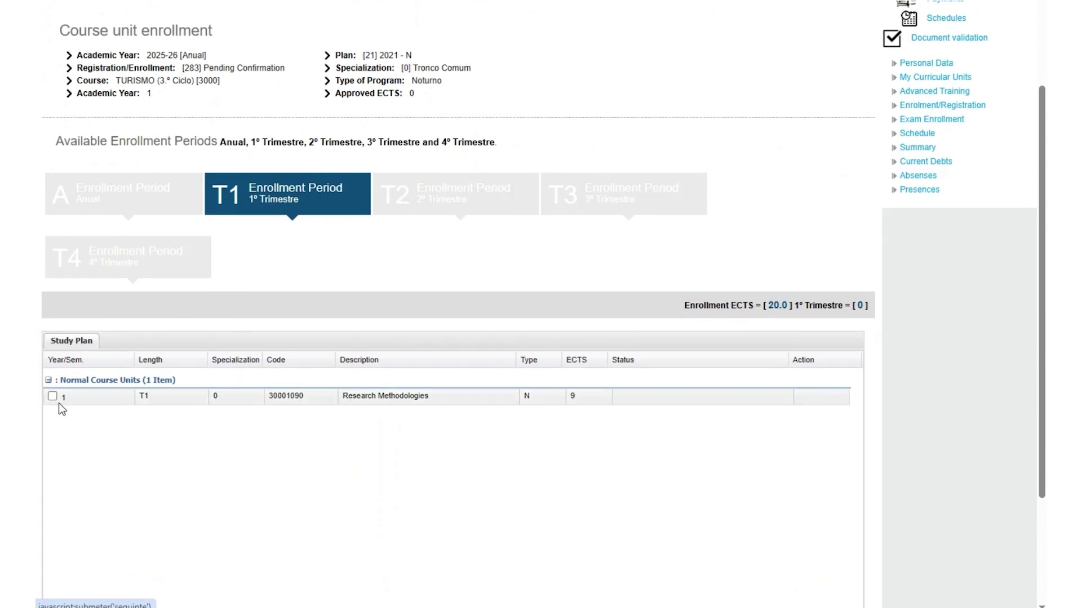
click(54, 396)
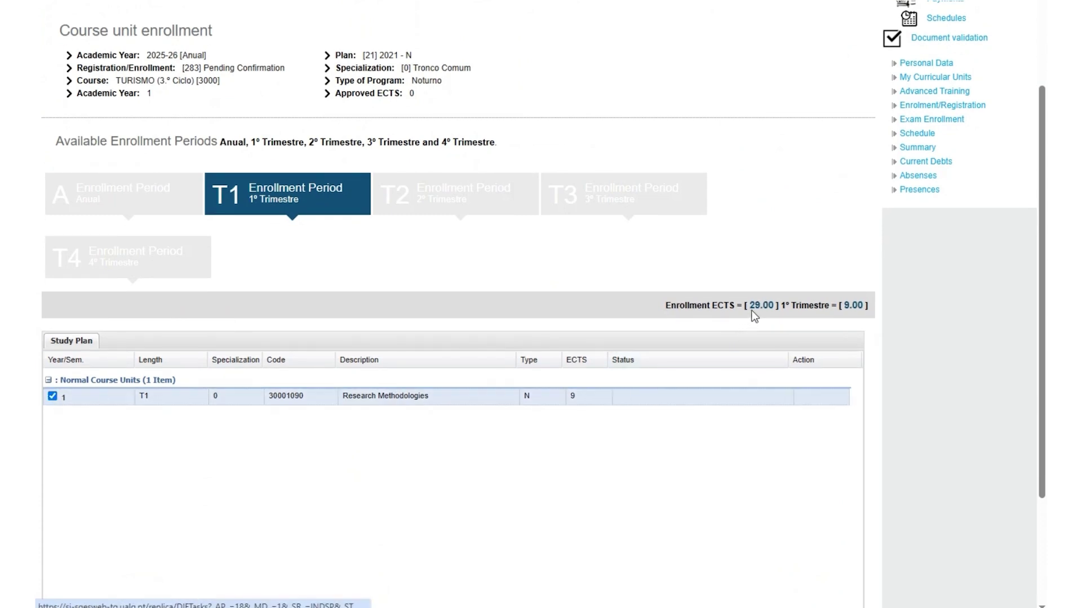
scroll(754, 317, down, 3)
click(836, 558)
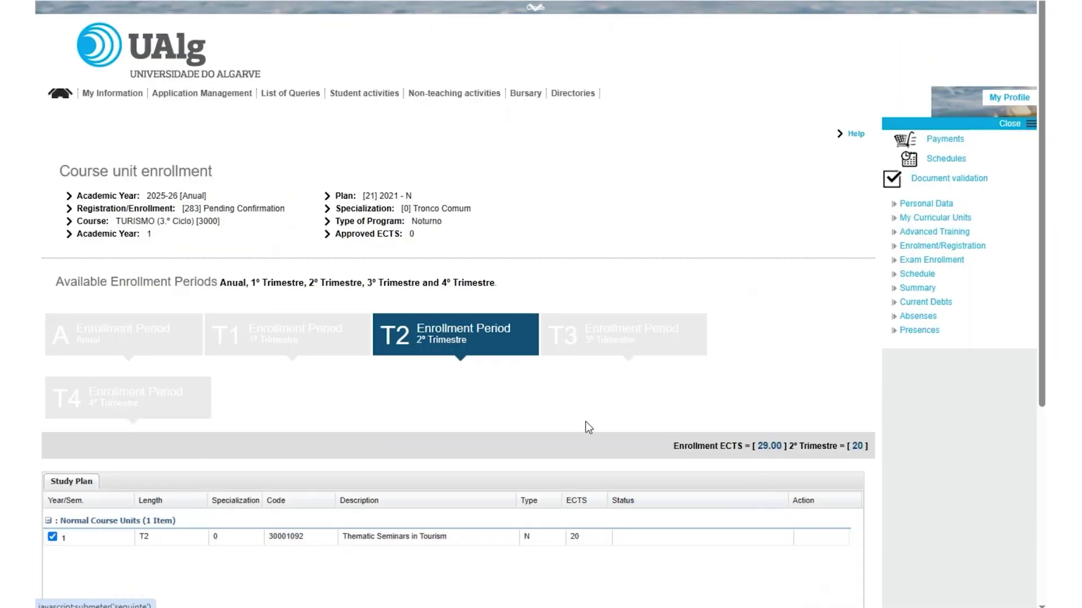
Keep Thematic Seminars in Tourism for the 2º Trimestre, select Advanced Data Analysis for the 3º Trimestre, and advance to the 4º Trimestre
scroll(374, 372, down, 3)
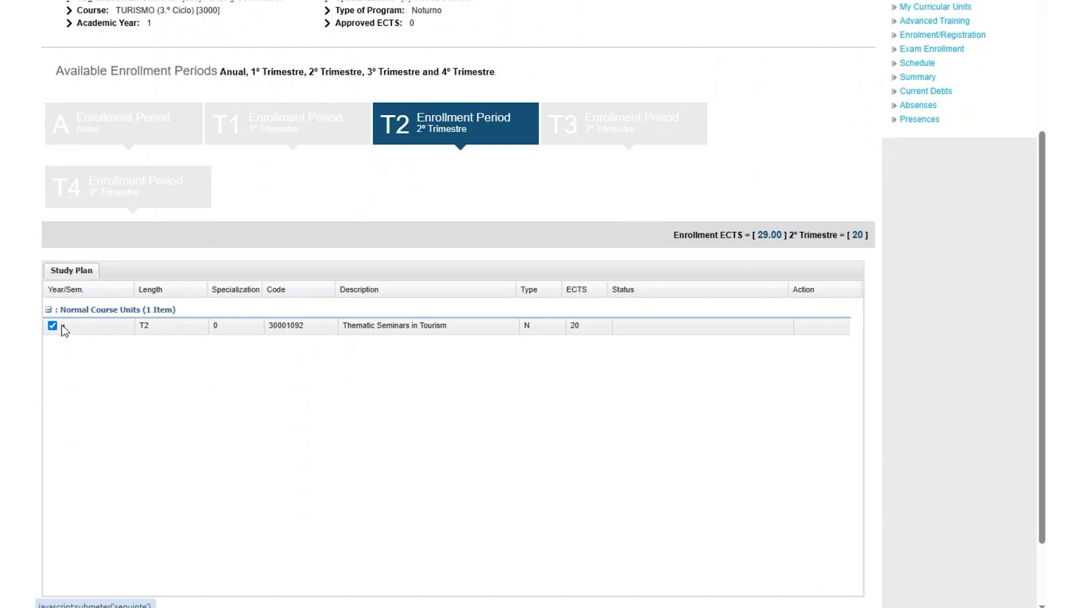
scroll(688, 360, down, 3)
click(833, 557)
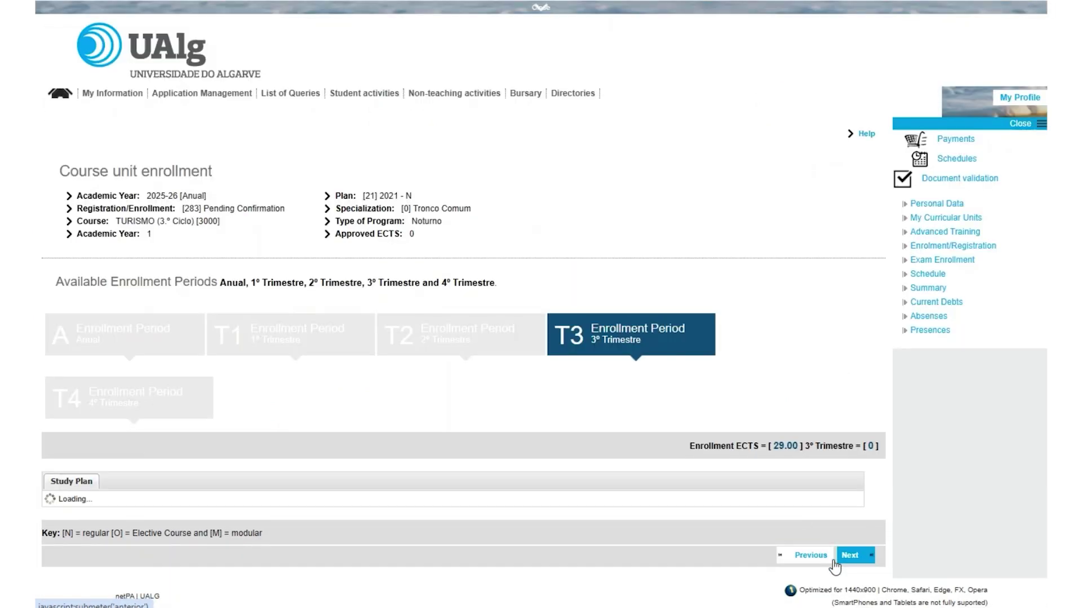
scroll(171, 359, down, 3)
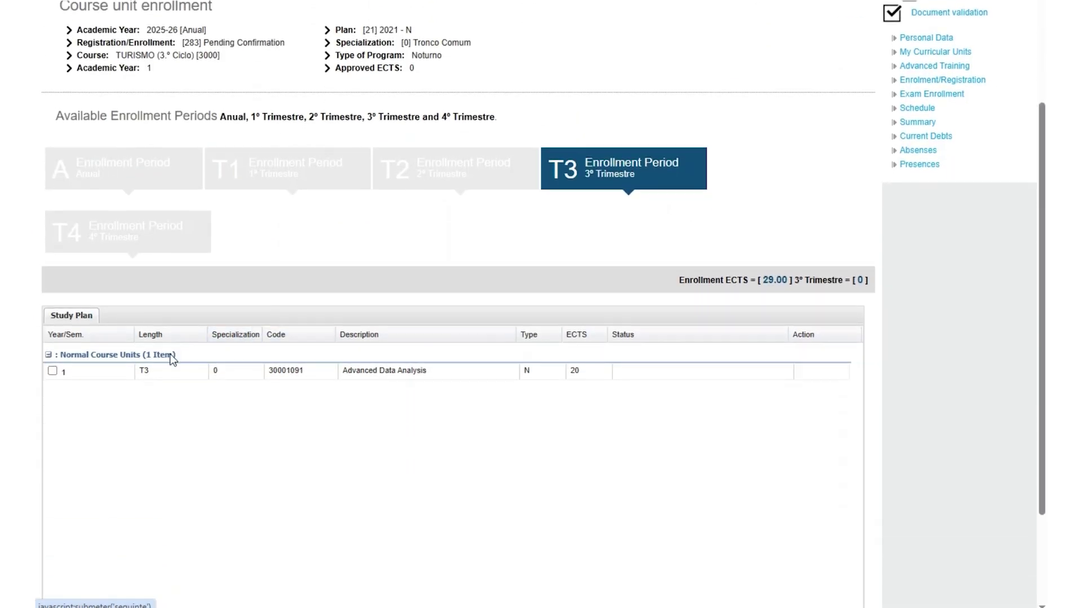
click(51, 325)
scroll(797, 346, down, 1)
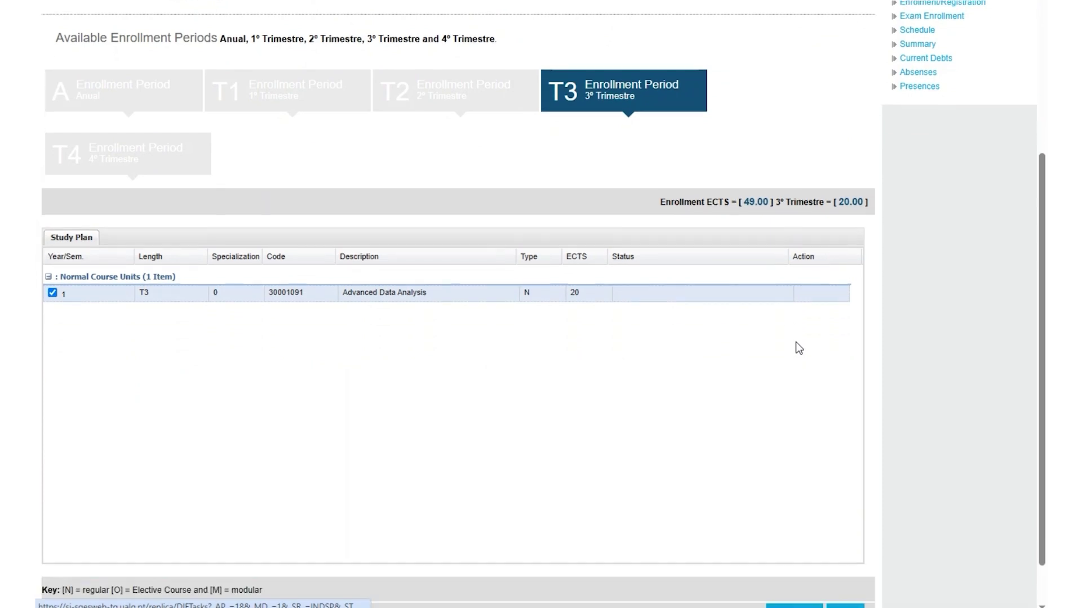
scroll(799, 348, down, 2)
click(847, 560)
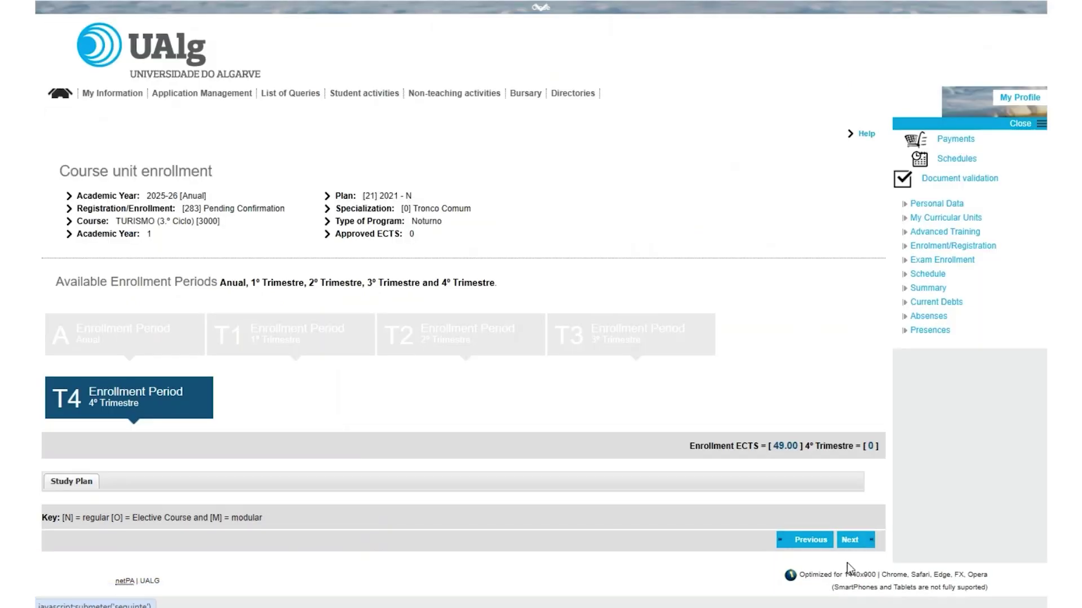
Select Conceptualization of the Thesis Project for the 4º Trimestre and proceed to the enrollment confirmation
scroll(646, 363, down, 4)
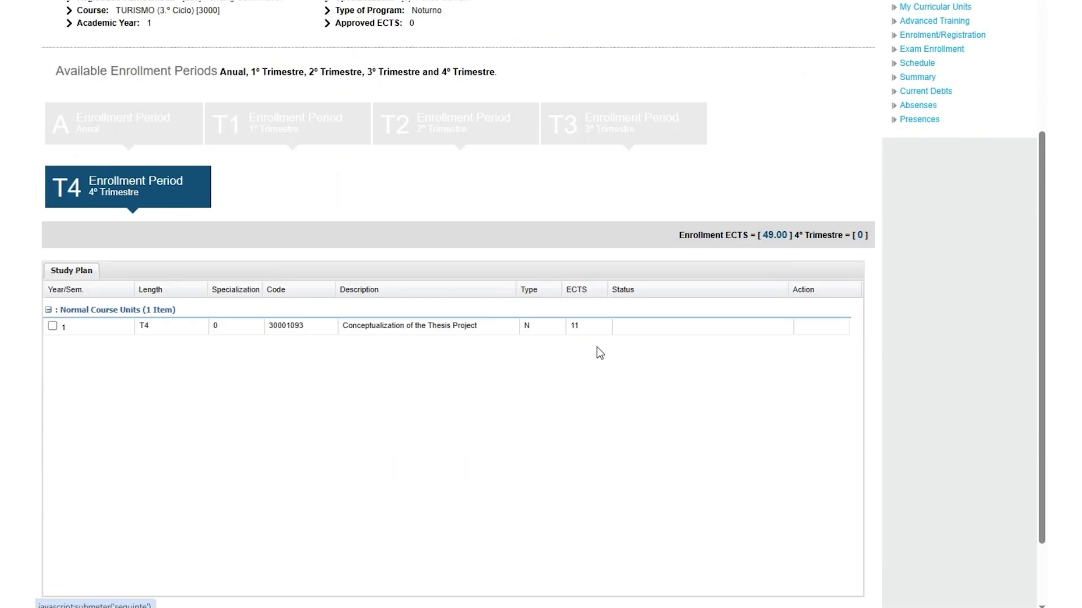
click(54, 328)
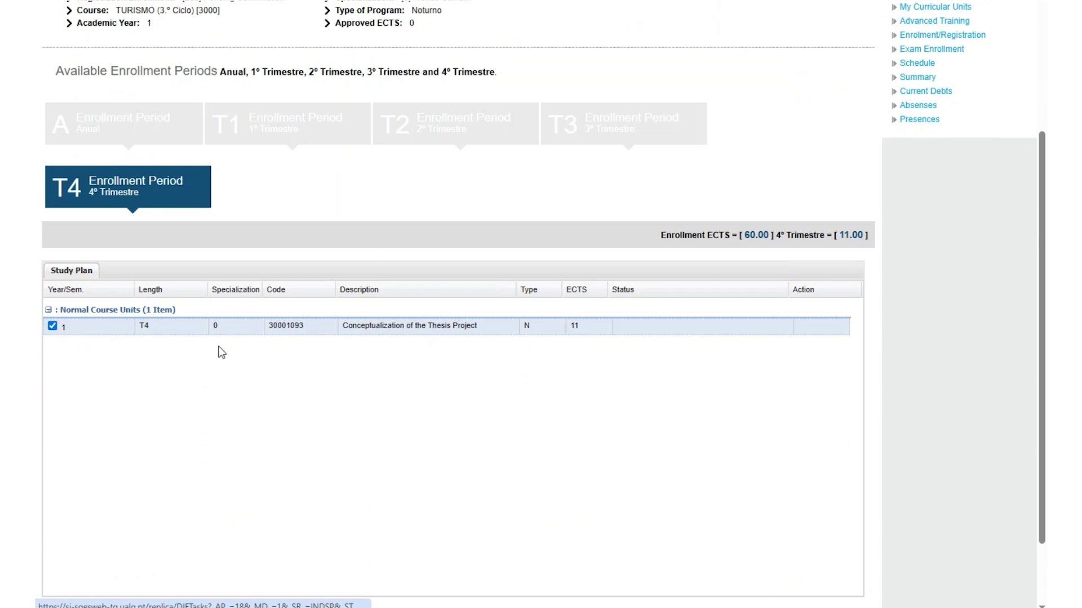
scroll(529, 355, down, 2)
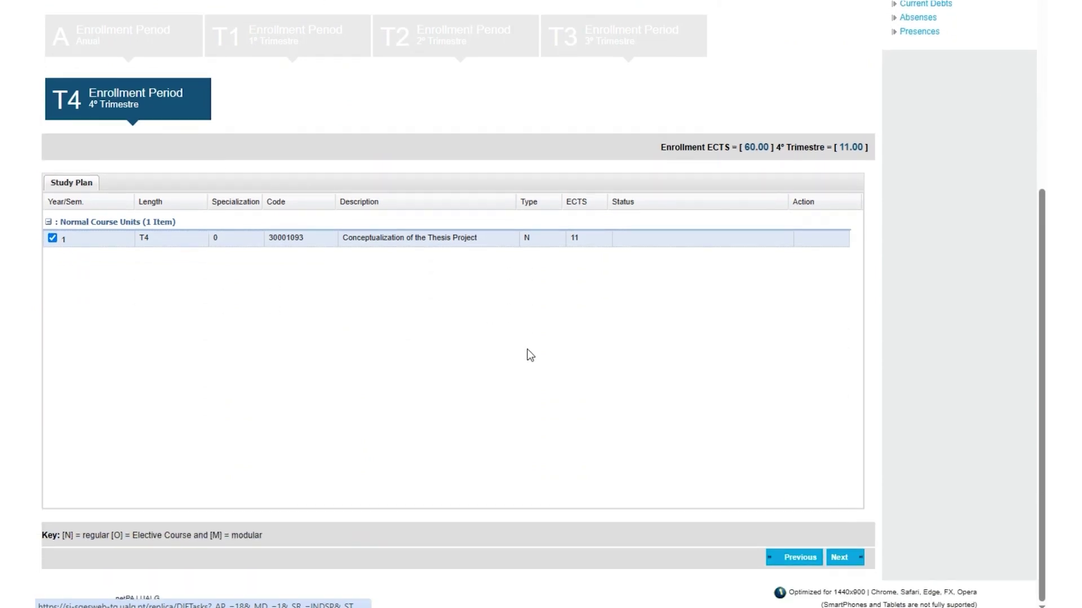
click(843, 557)
Confirm the enrollment in the four selected course units and proceed past the class selection
scroll(532, 451, down, 1)
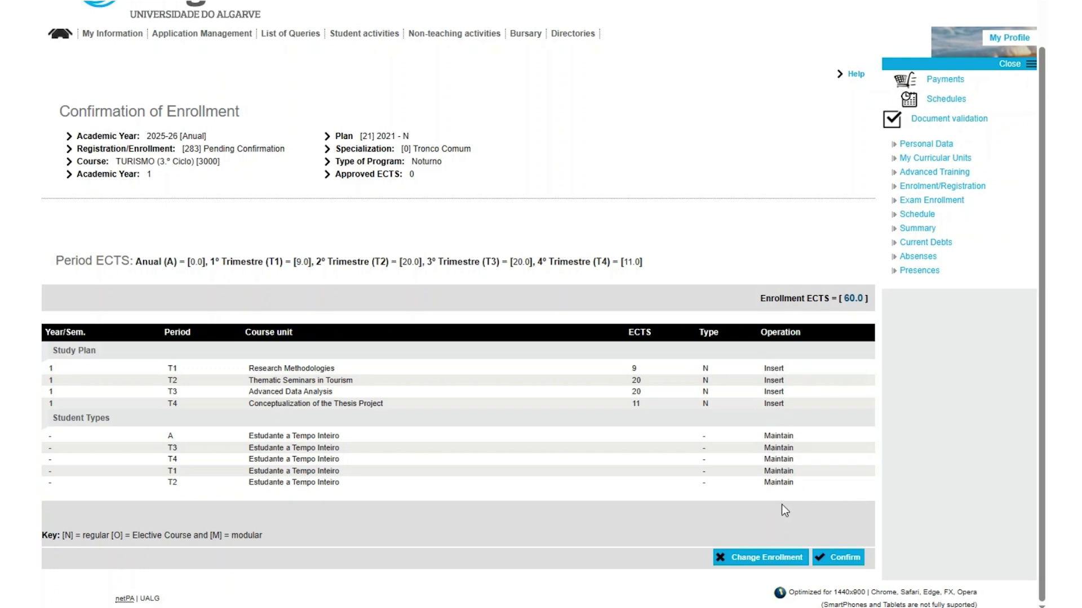
click(843, 563)
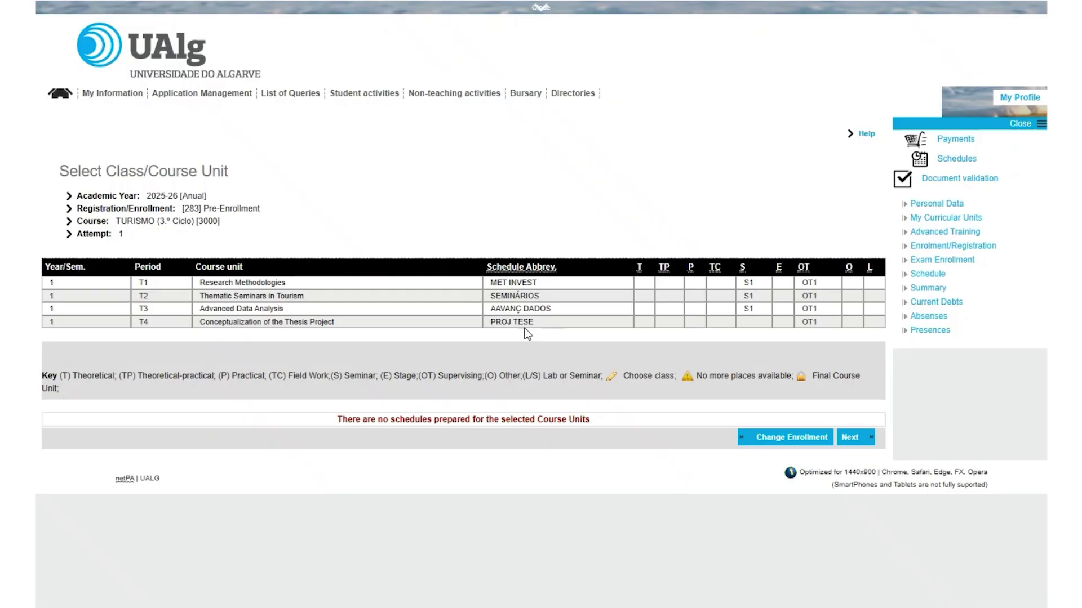
click(851, 438)
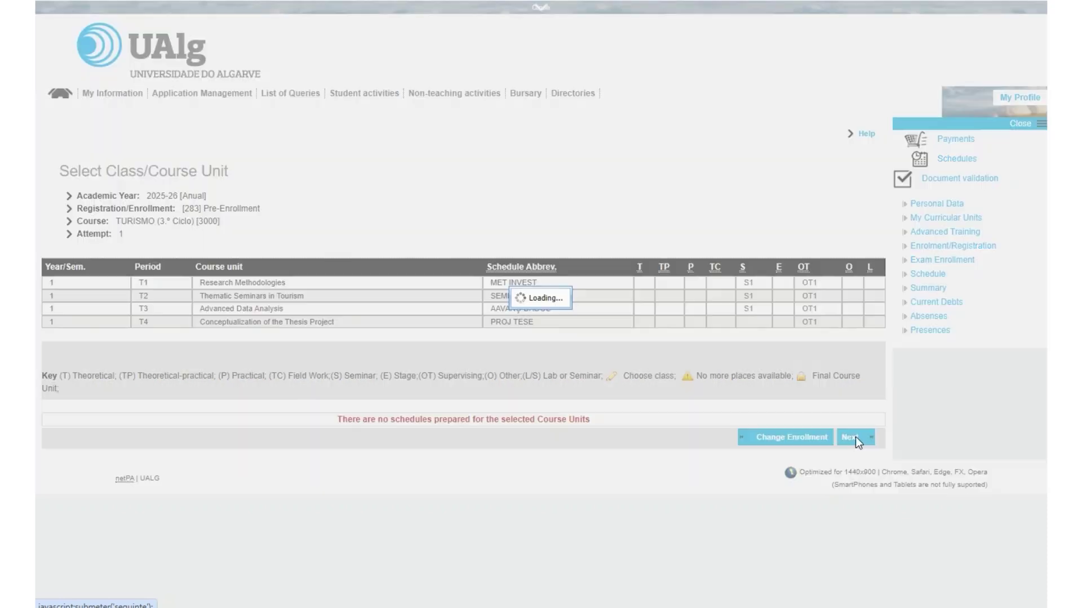